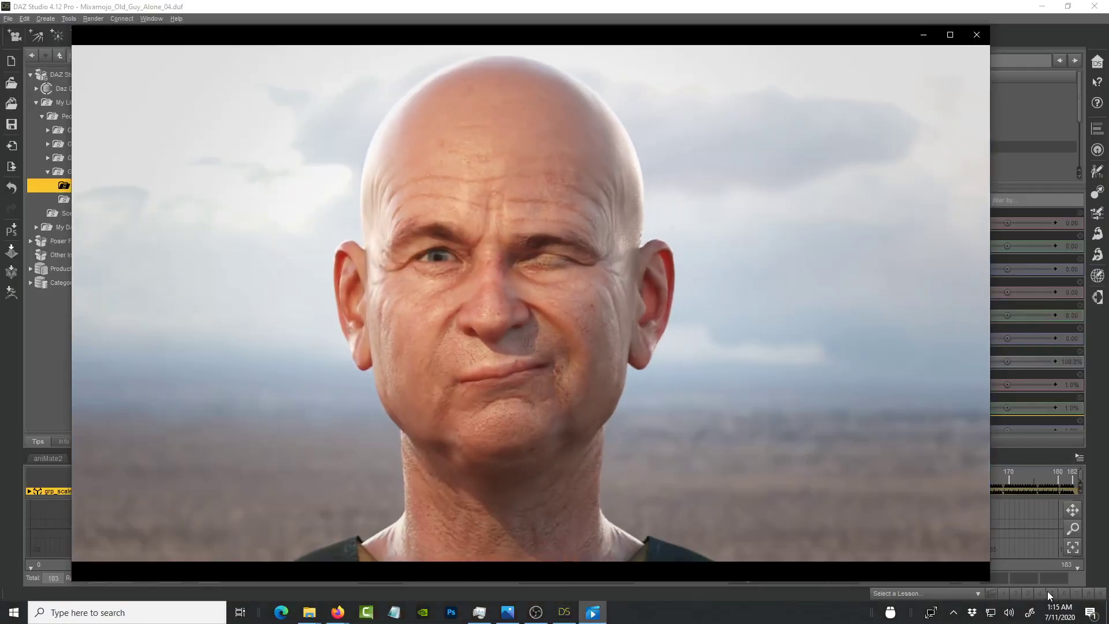
- View the Face Cap - Motion Capture page and the LayLo 3D shop in Firefox, and return to DAZ Studio
mouse_move(340, 618)
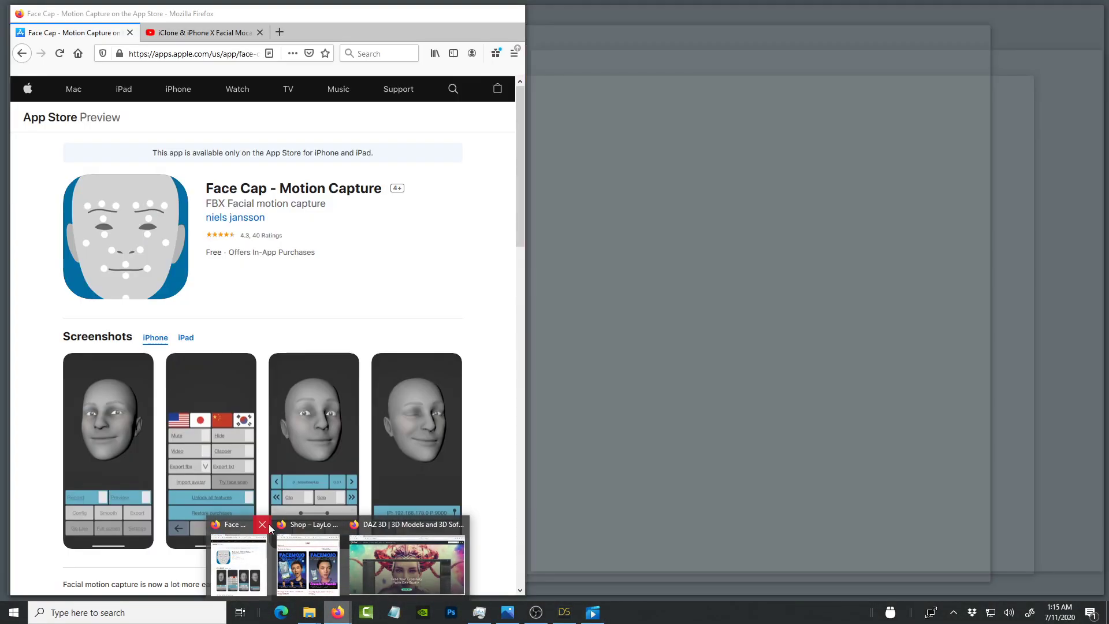
click(237, 523)
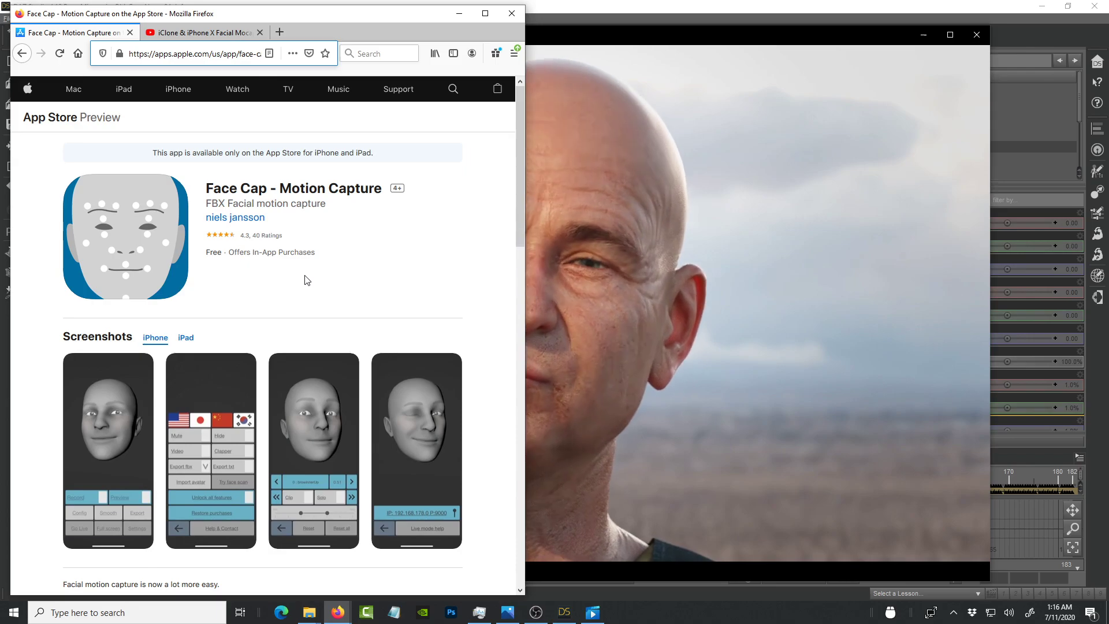
mouse_move(339, 611)
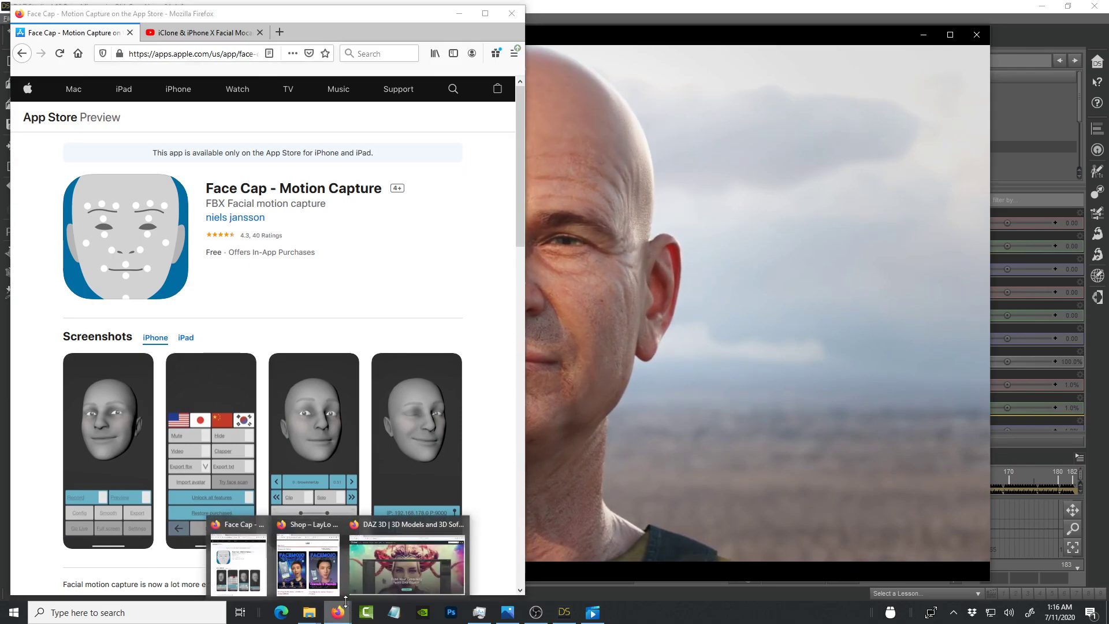
click(303, 526)
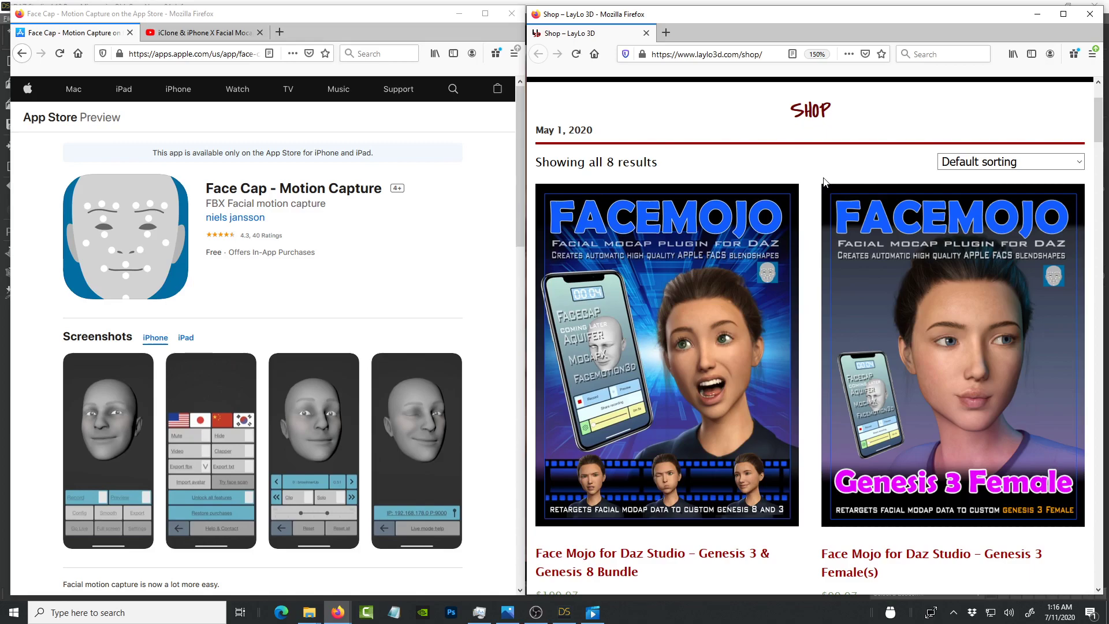
click(564, 611)
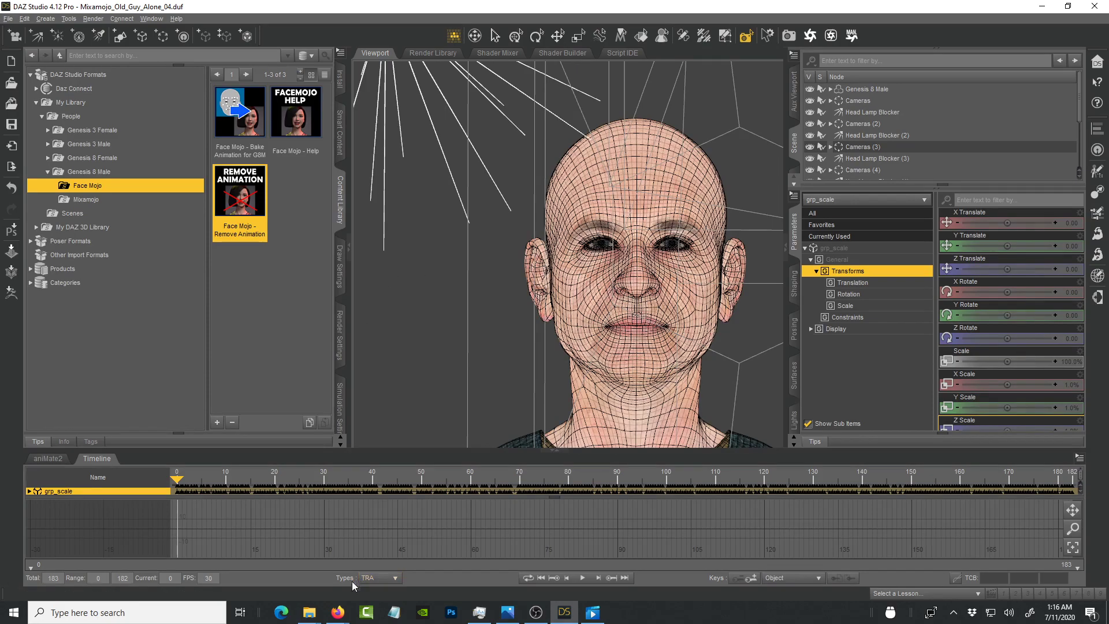
- Switch to Firefox to look over the Face Mojo plugin listings in the LayLo 3D shop, and view the rendered head animation video
mouse_move(338, 611)
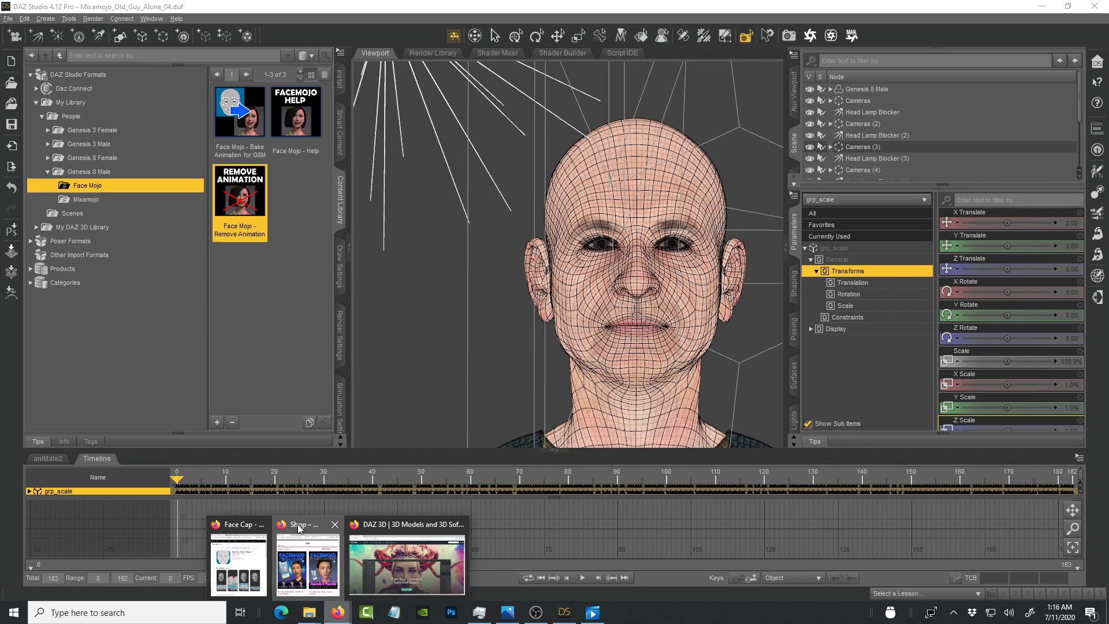
click(306, 544)
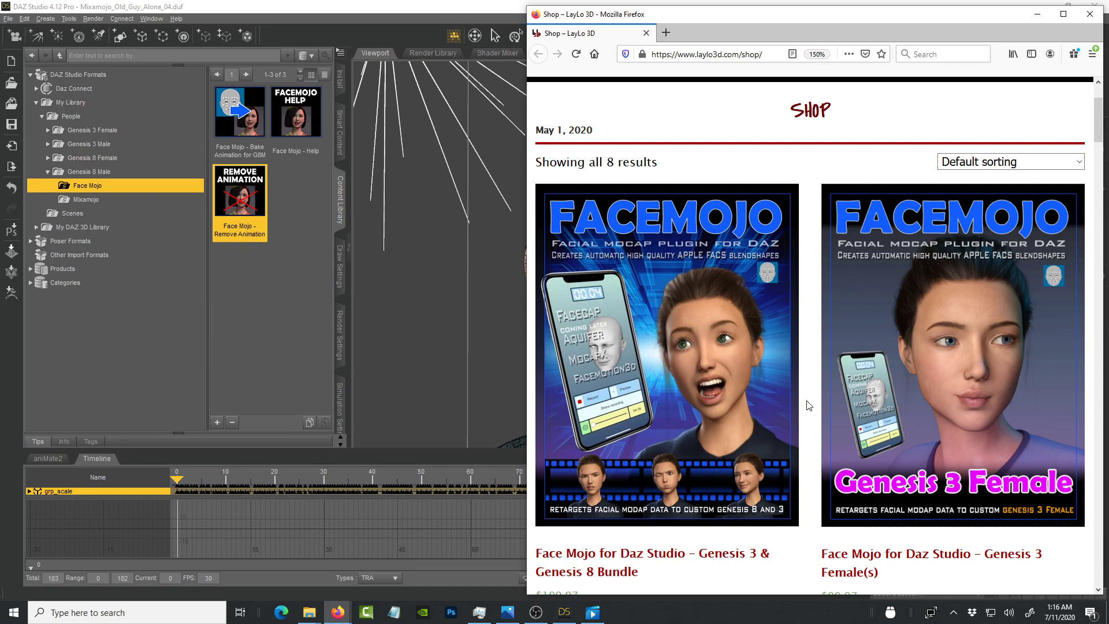
scroll(808, 404, down, 5)
scroll(809, 406, up, 4)
scroll(808, 404, up, 3)
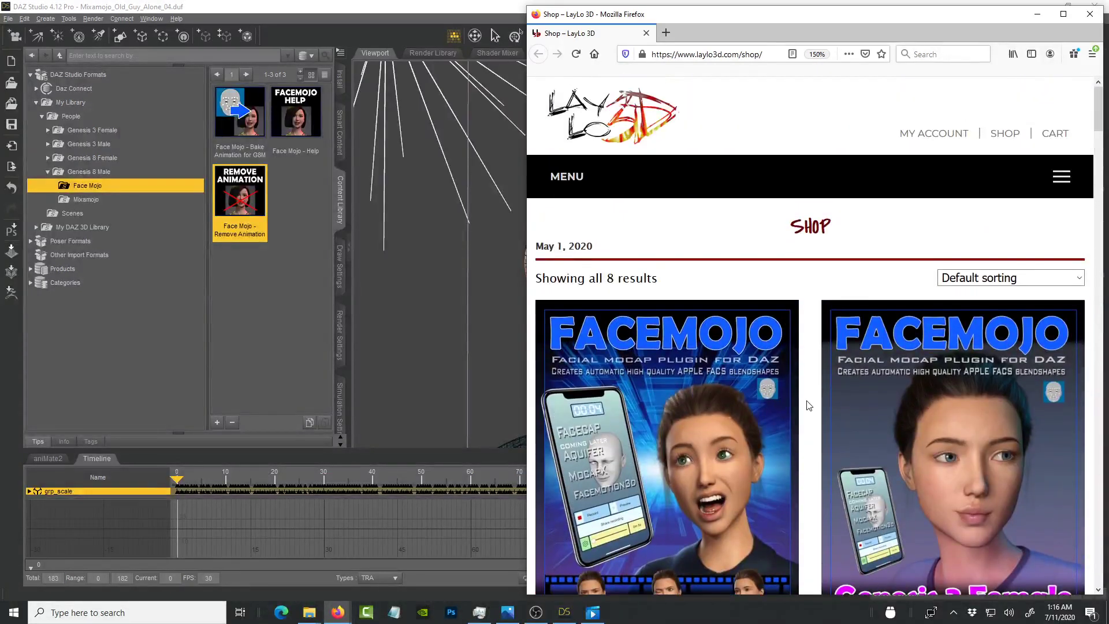
scroll(808, 406, down, 3)
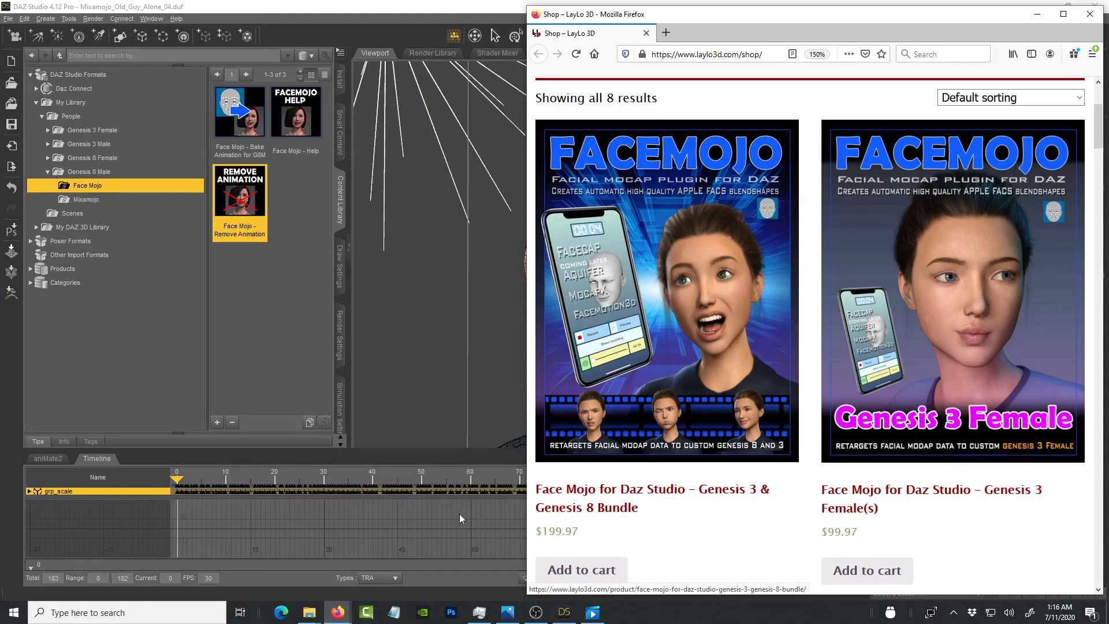
click(598, 619)
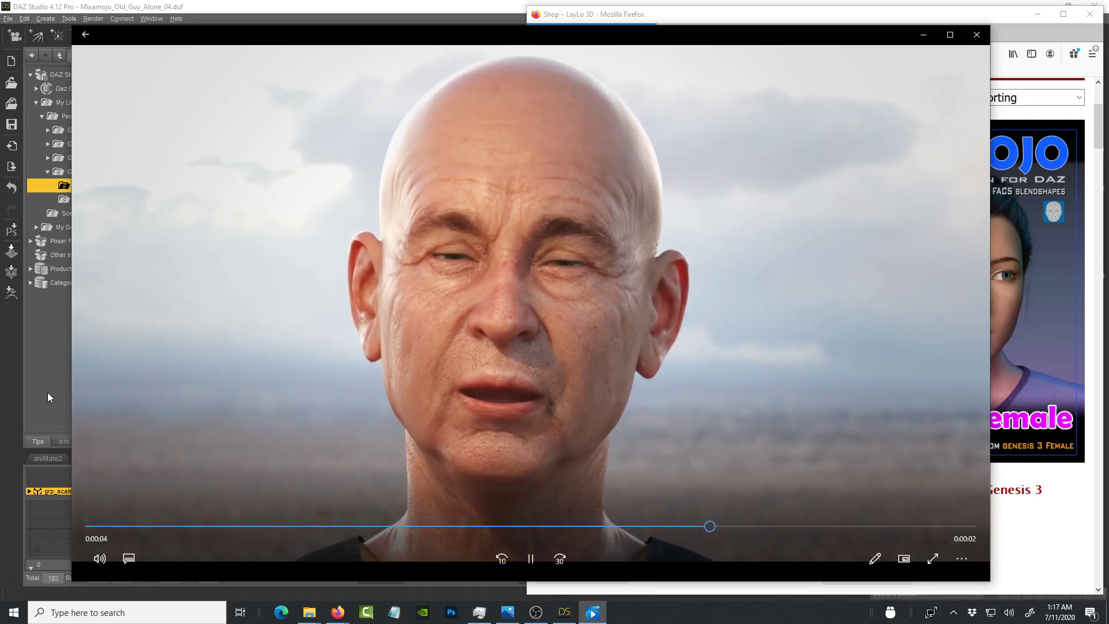
click(48, 393)
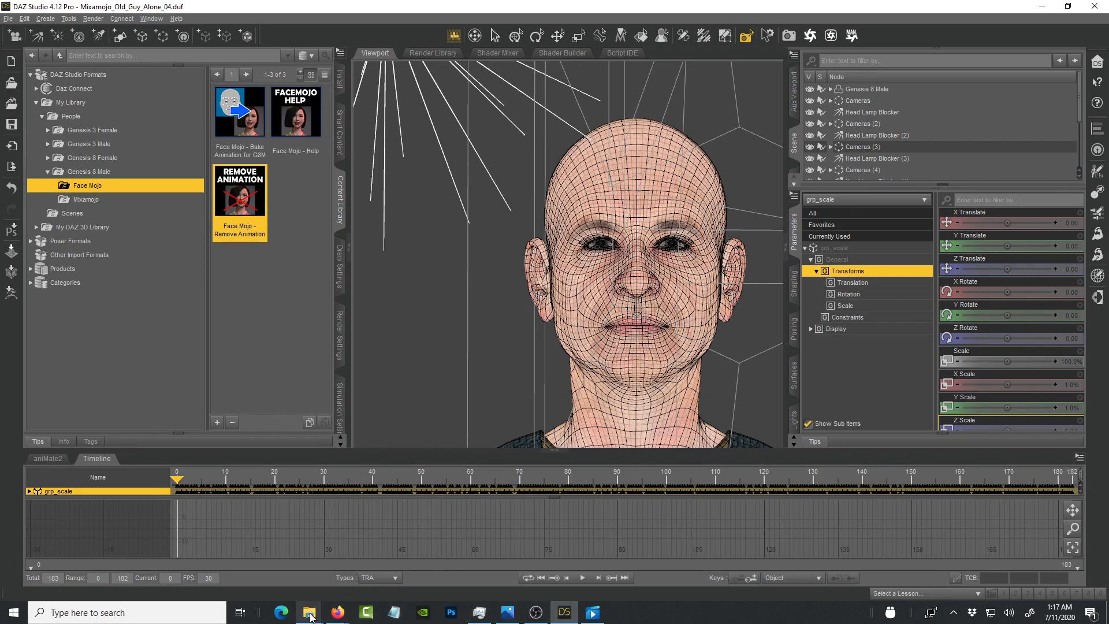
- Switch to File Explorer, open the Content folder inside the downloaded FaceMojo folder, and bring up the DAZ 3D Studio My Library folder
mouse_move(311, 616)
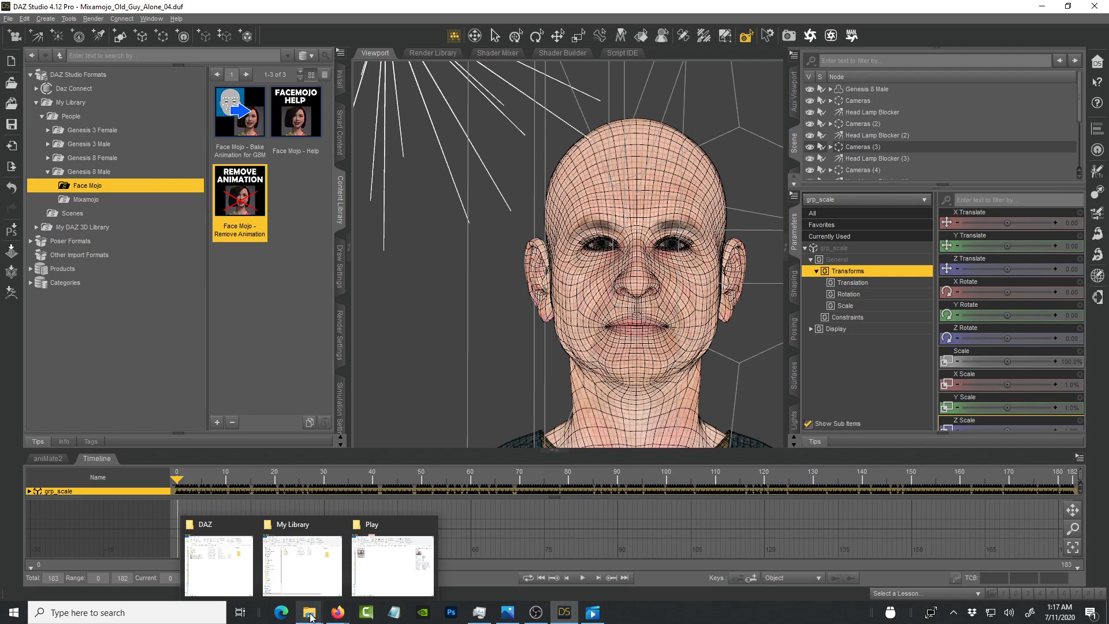
click(215, 526)
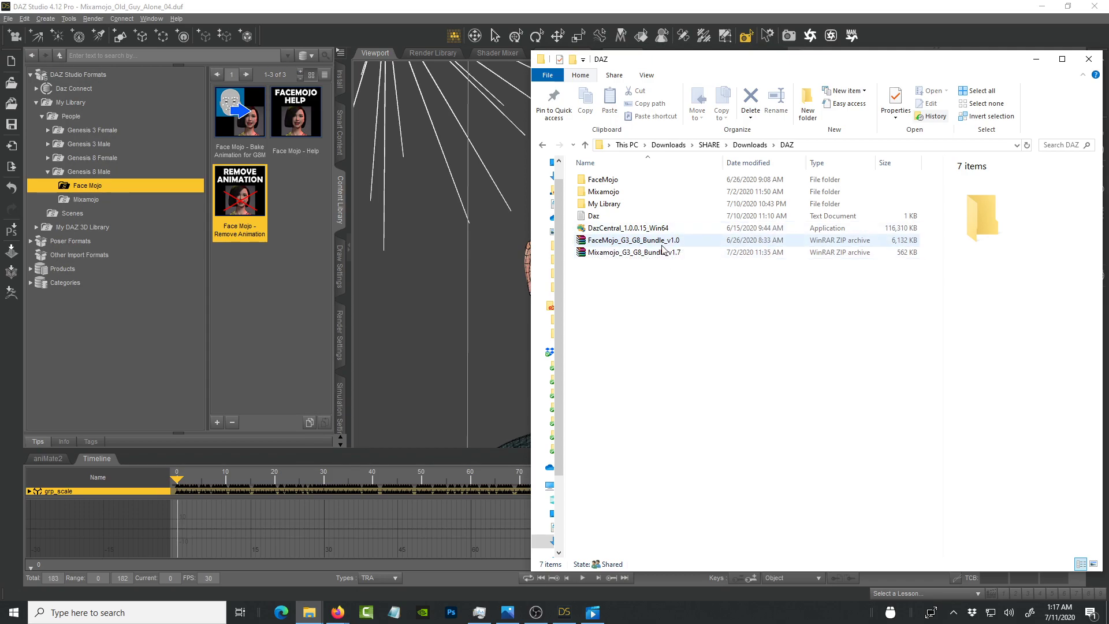
click(608, 183)
double_click(613, 184)
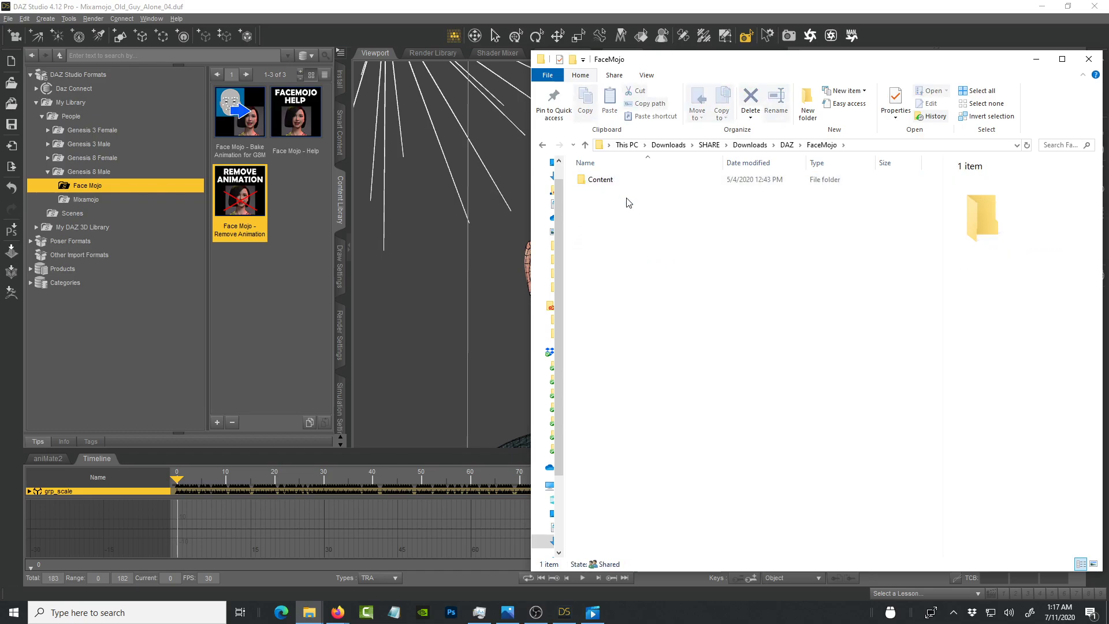
double_click(606, 183)
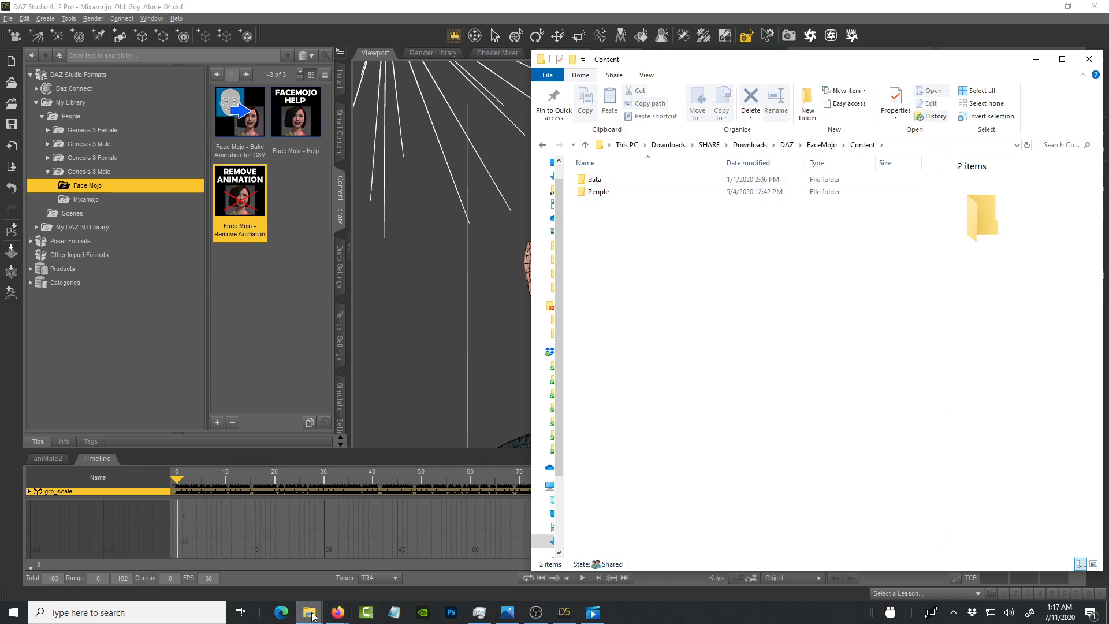
mouse_move(310, 611)
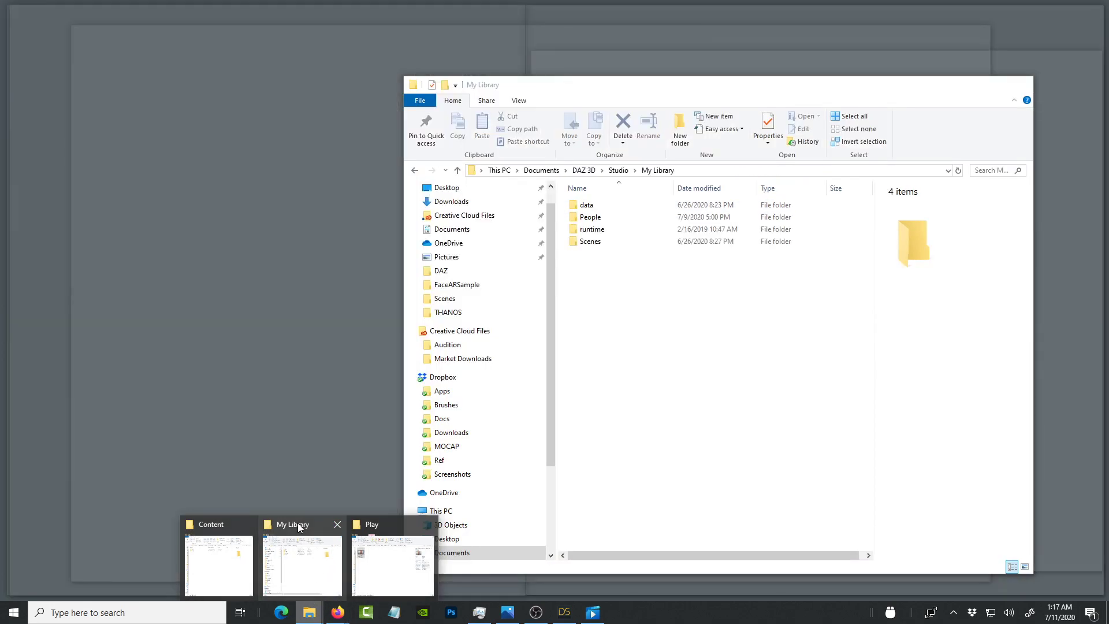
click(298, 525)
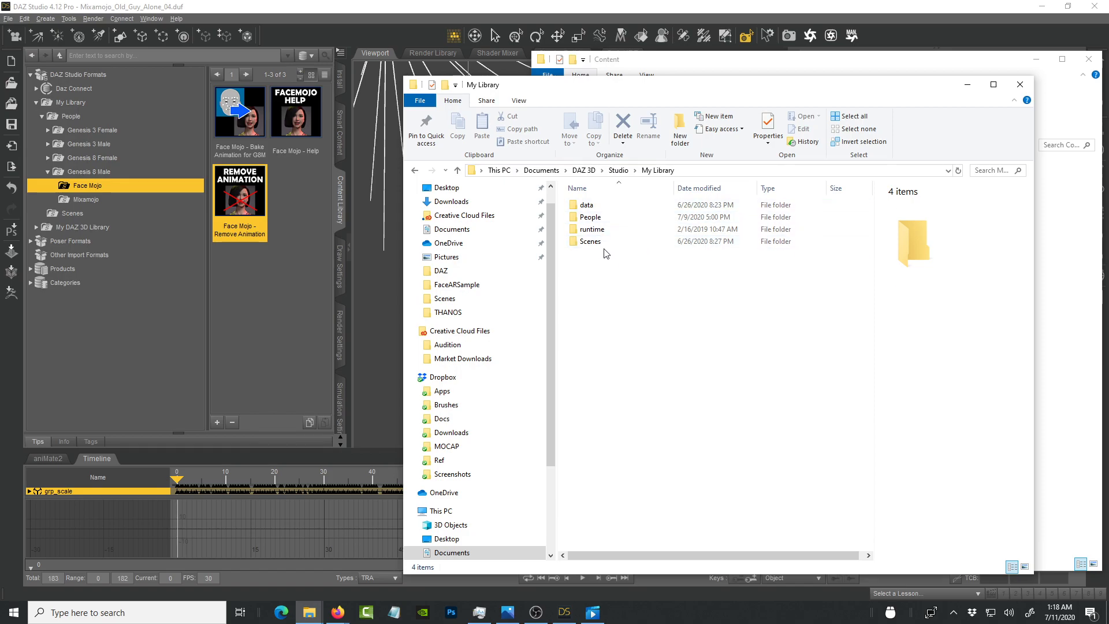
- Switch to DAZ Studio and open the Face Mojo folder under My Library > People > Genesis 8 Male in the content library
click(274, 14)
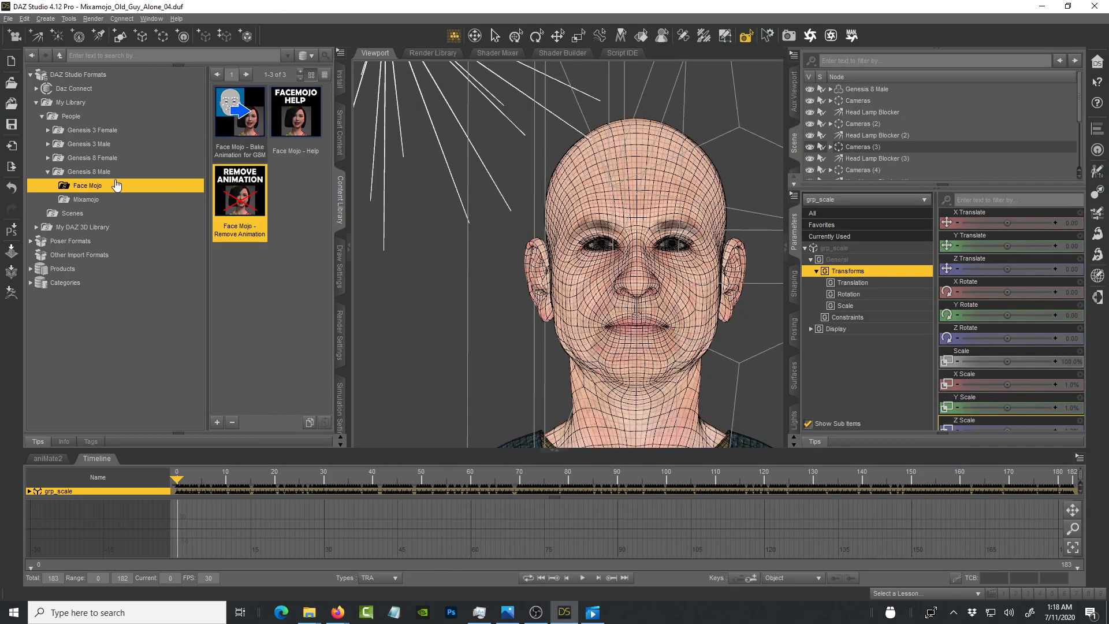
click(66, 103)
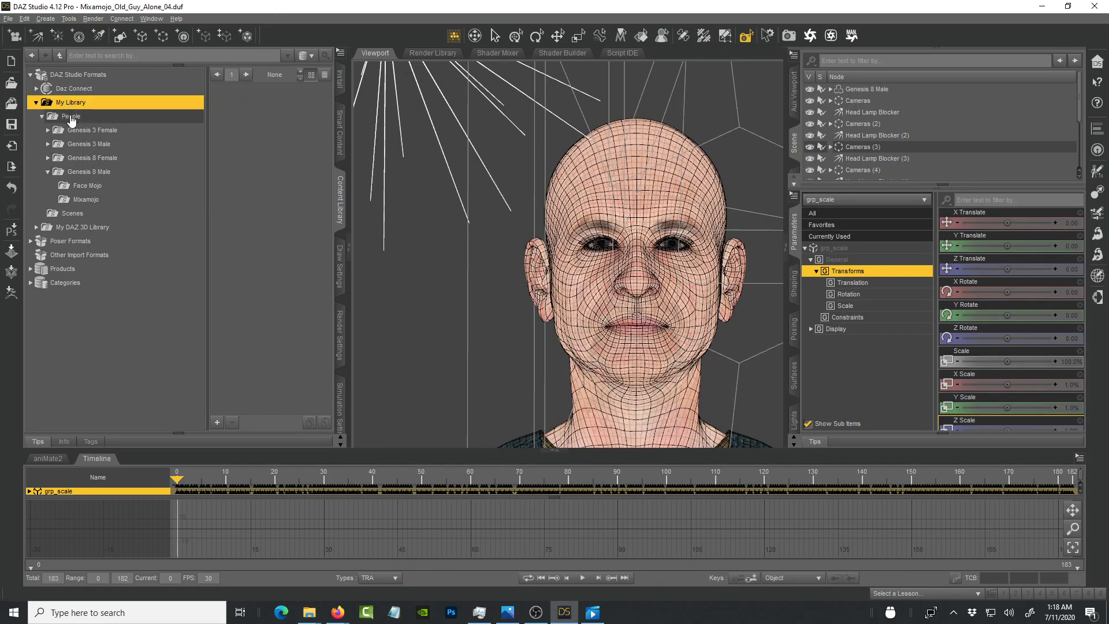
click(71, 116)
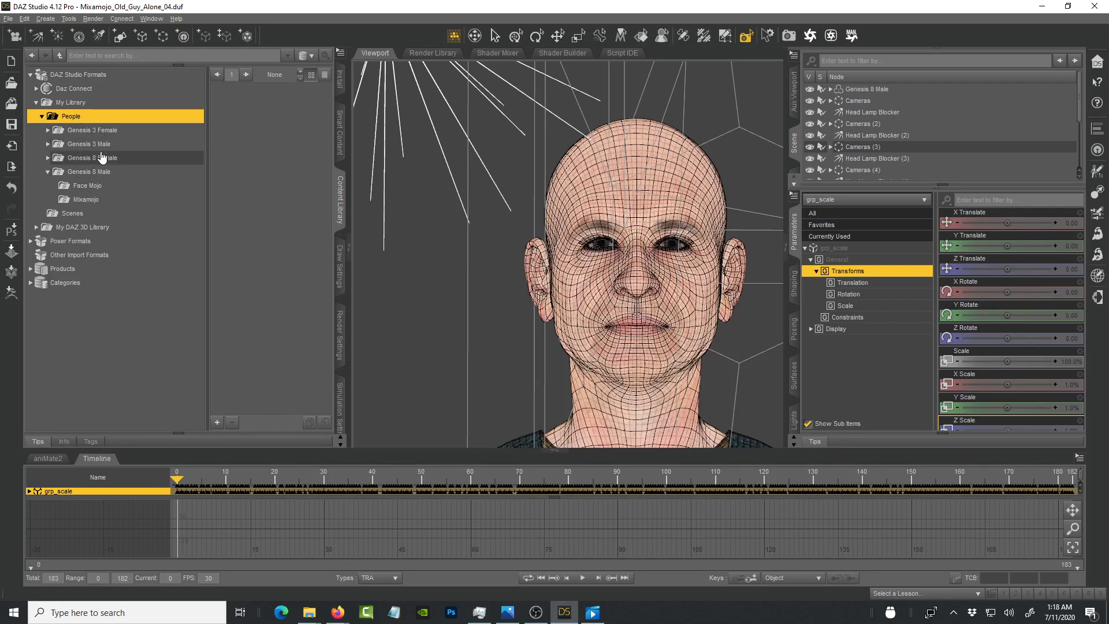
click(104, 171)
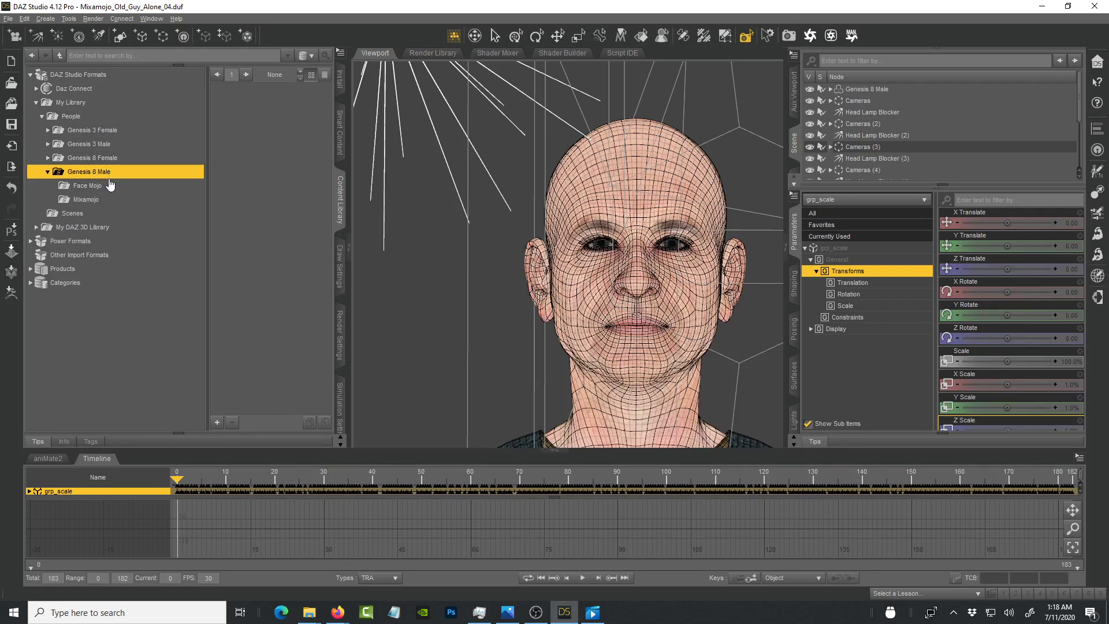
click(96, 188)
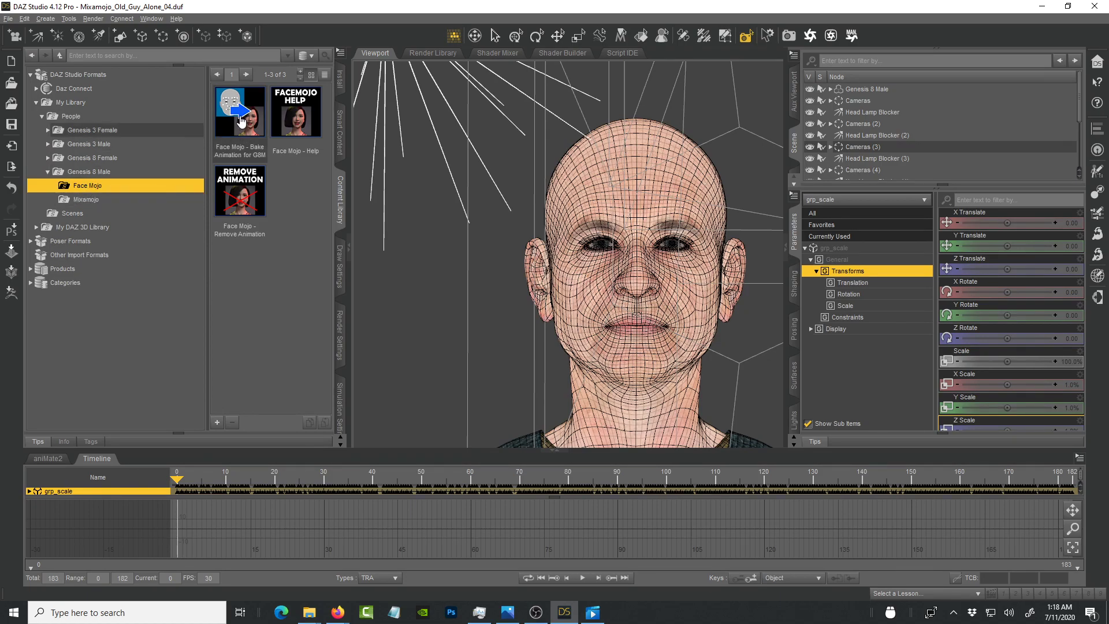
mouse_move(241, 123)
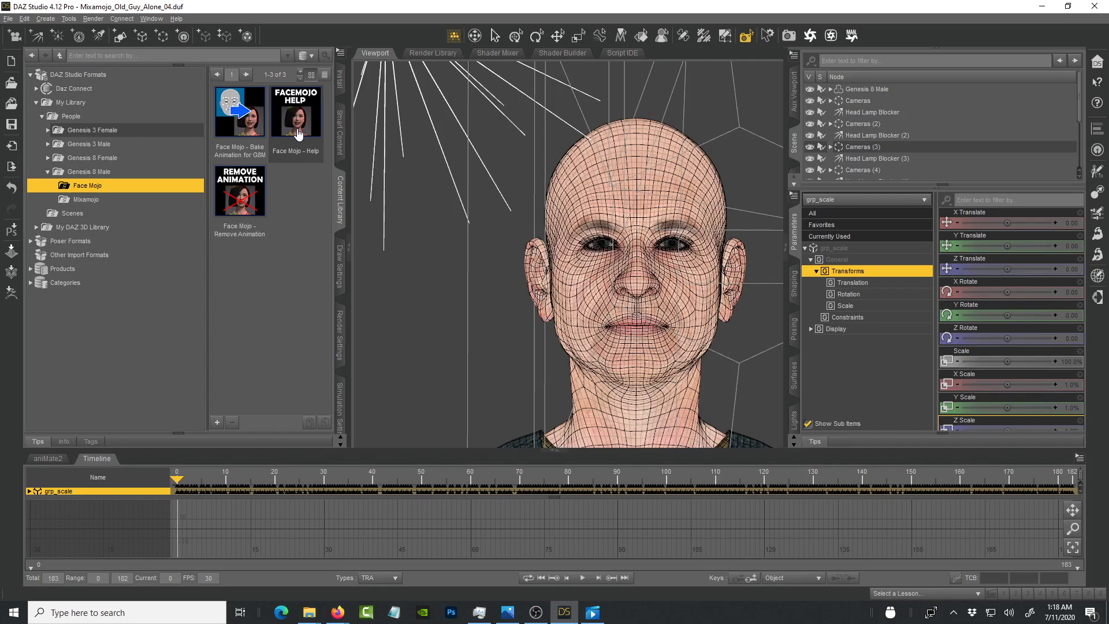
mouse_move(298, 134)
- Select the Genesis 8 Male figure together with the grp_scale node in the scene
drag(1078, 114, 1078, 163)
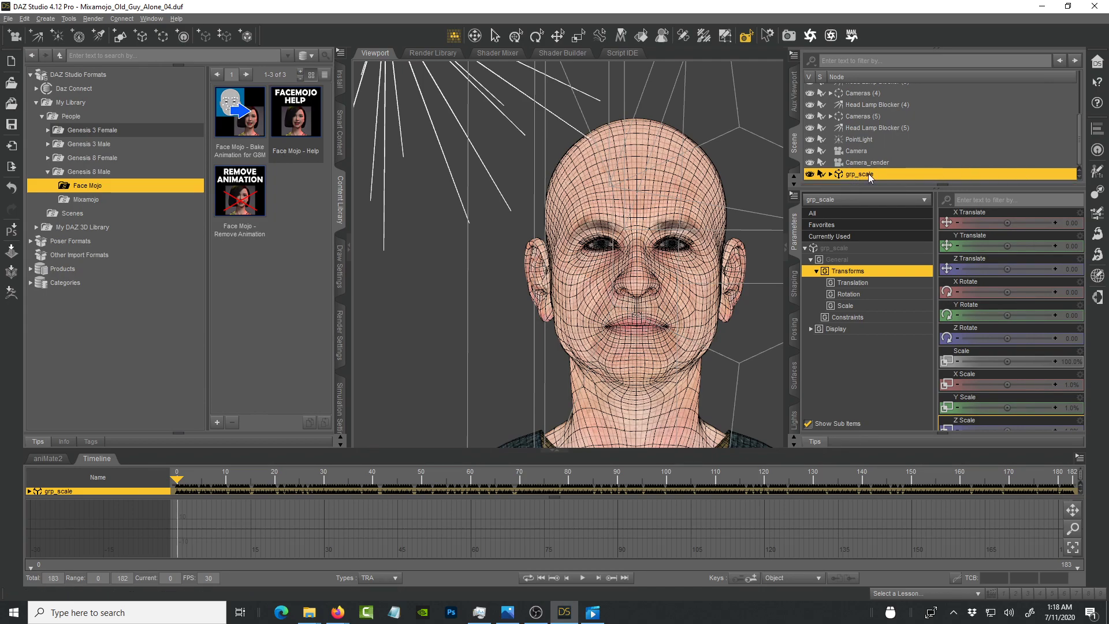
drag(1079, 147, 1080, 98)
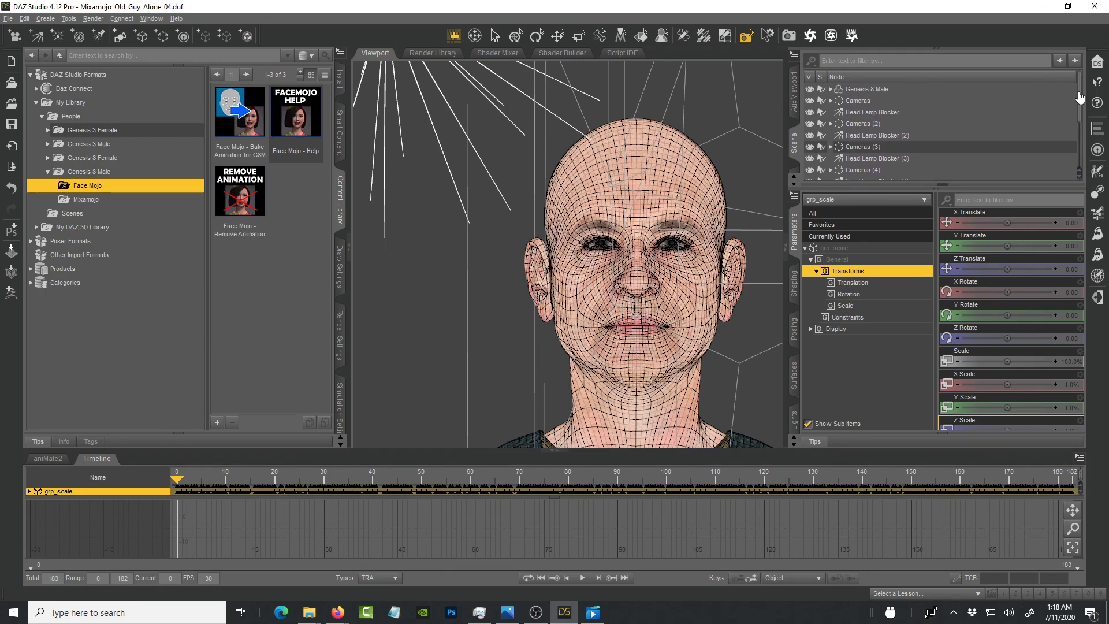
click(873, 91)
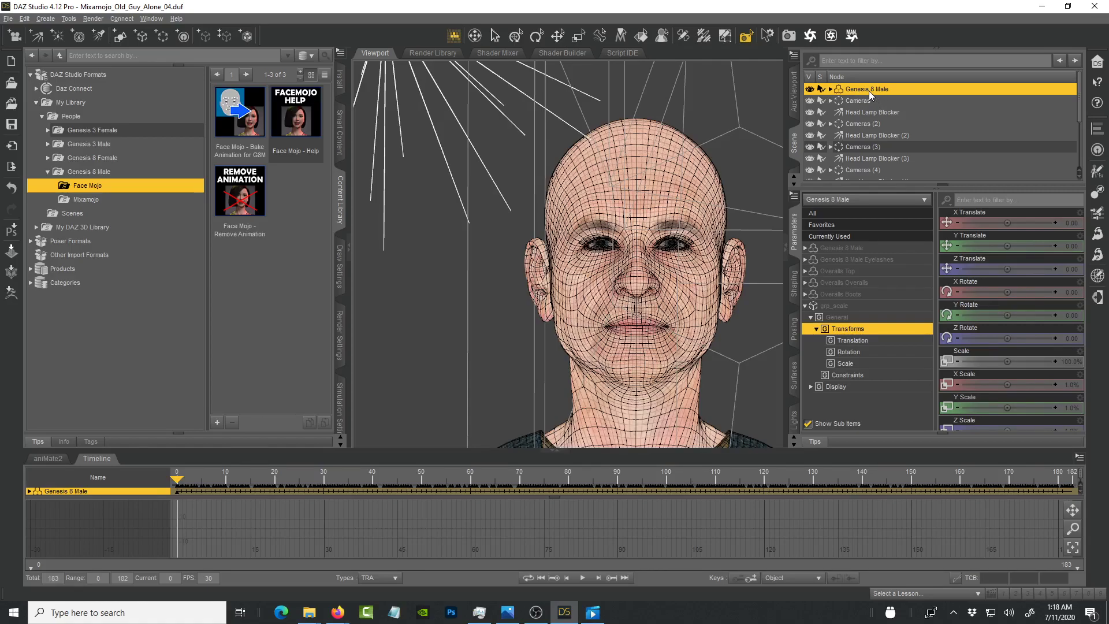
drag(1079, 113, 1081, 159)
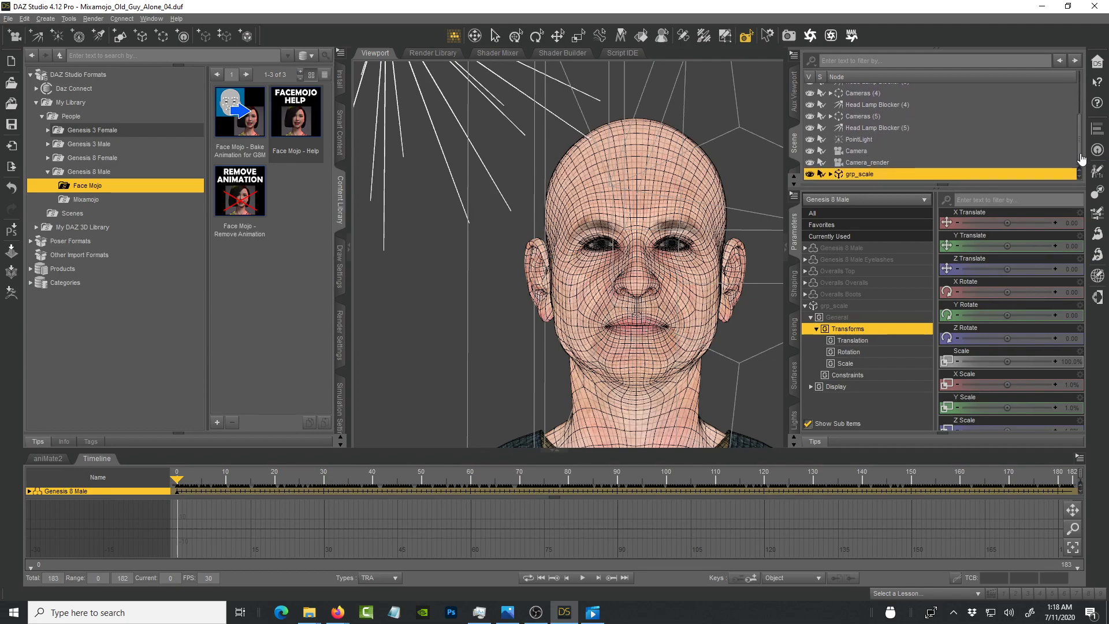
- Run Face Mojo - Bake Animation for G8M on the selected nodes, minimize the video player, and acknowledge the completion message
click(243, 123)
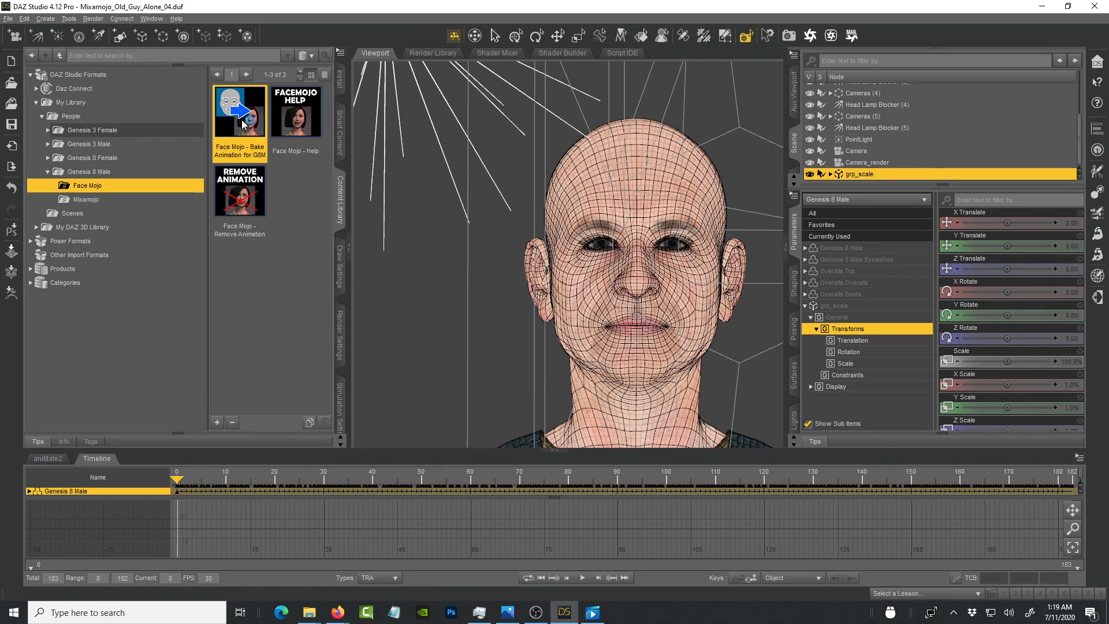
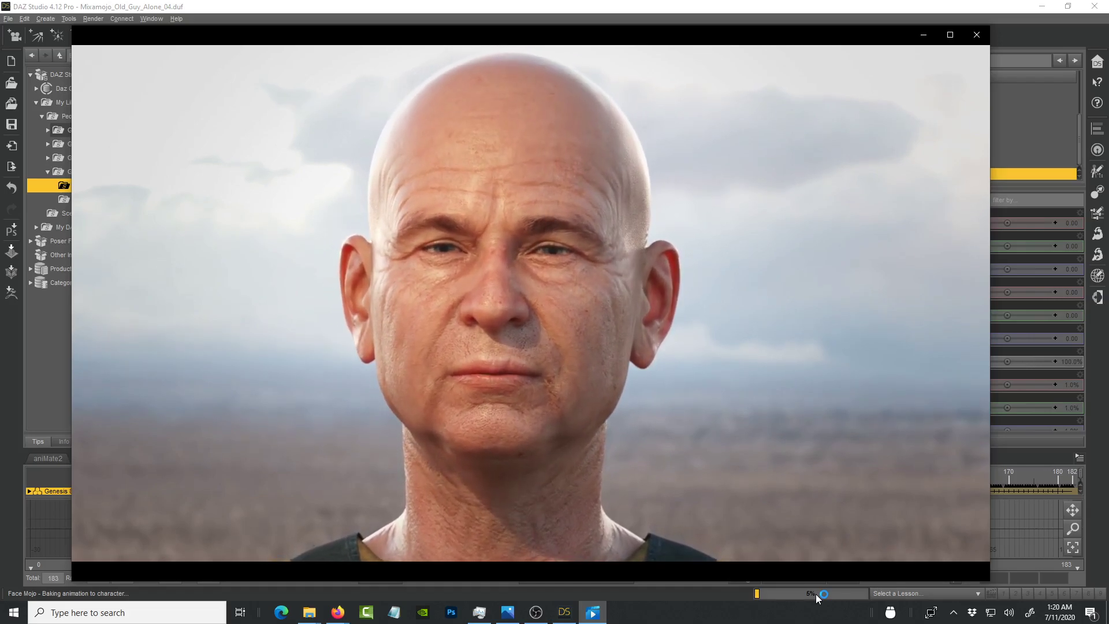
mouse_move(719, 534)
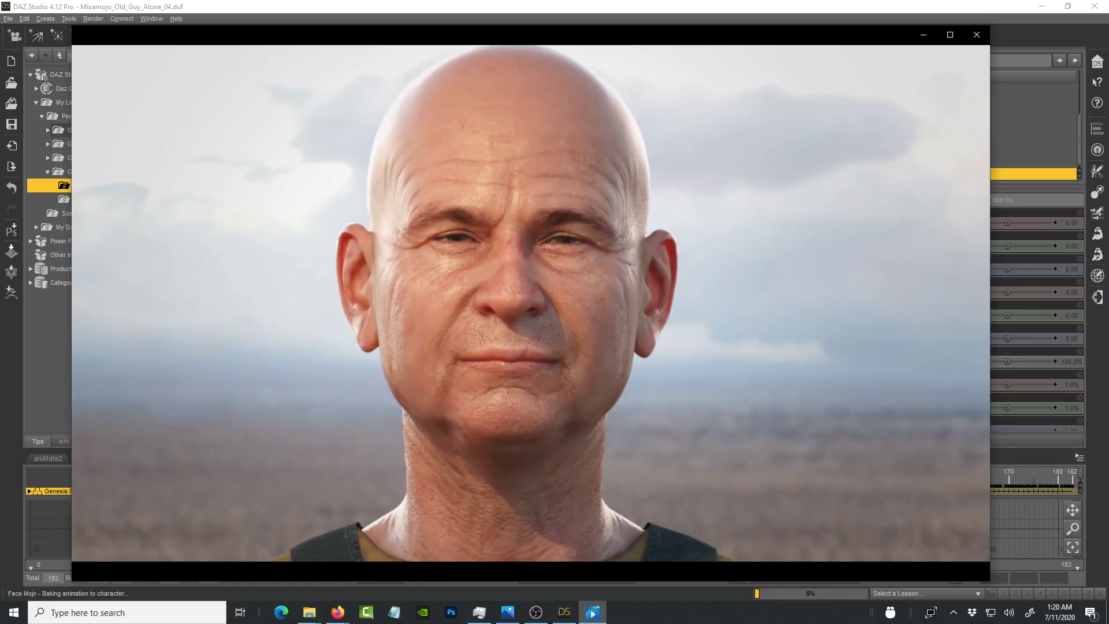
mouse_move(645, 298)
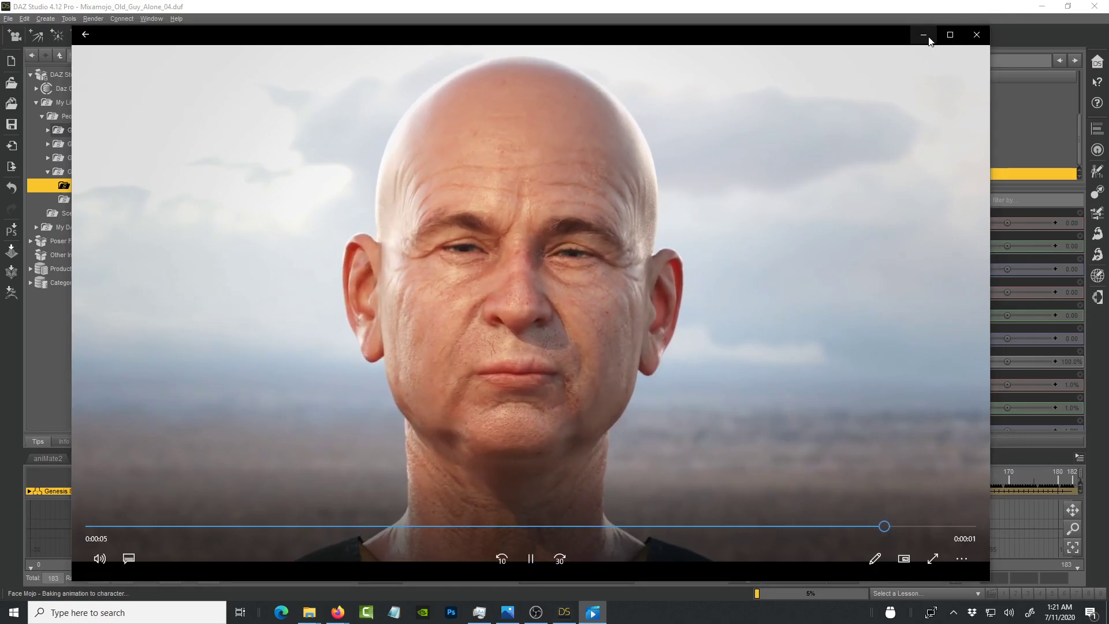
click(928, 36)
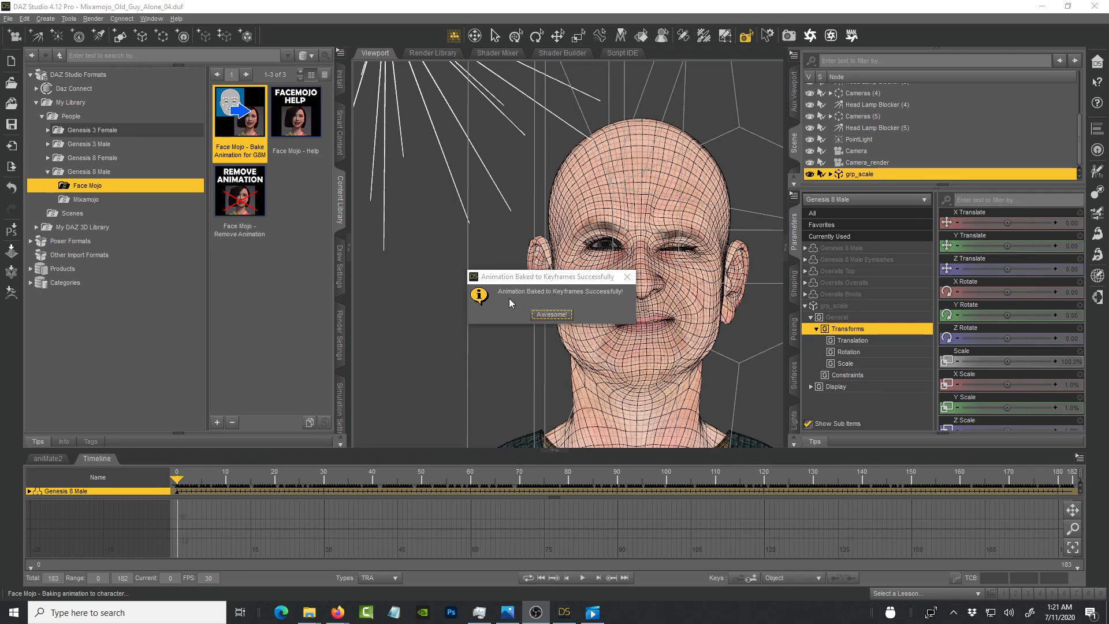
click(562, 318)
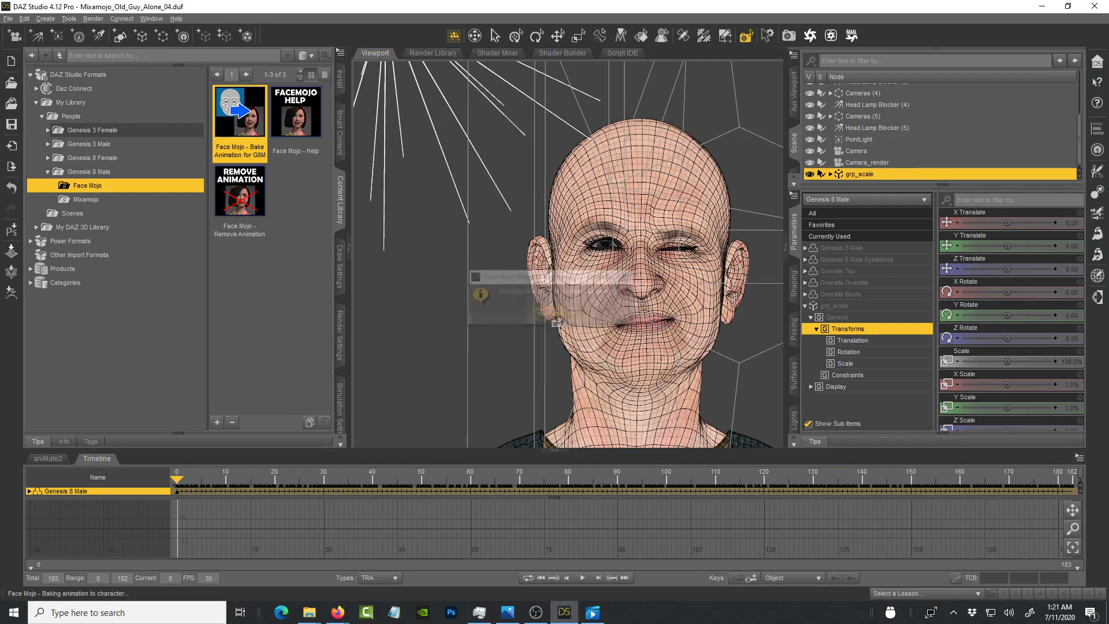
- Check the baked facial animation on the head at frames 74 and 87 of the timeline
click(539, 482)
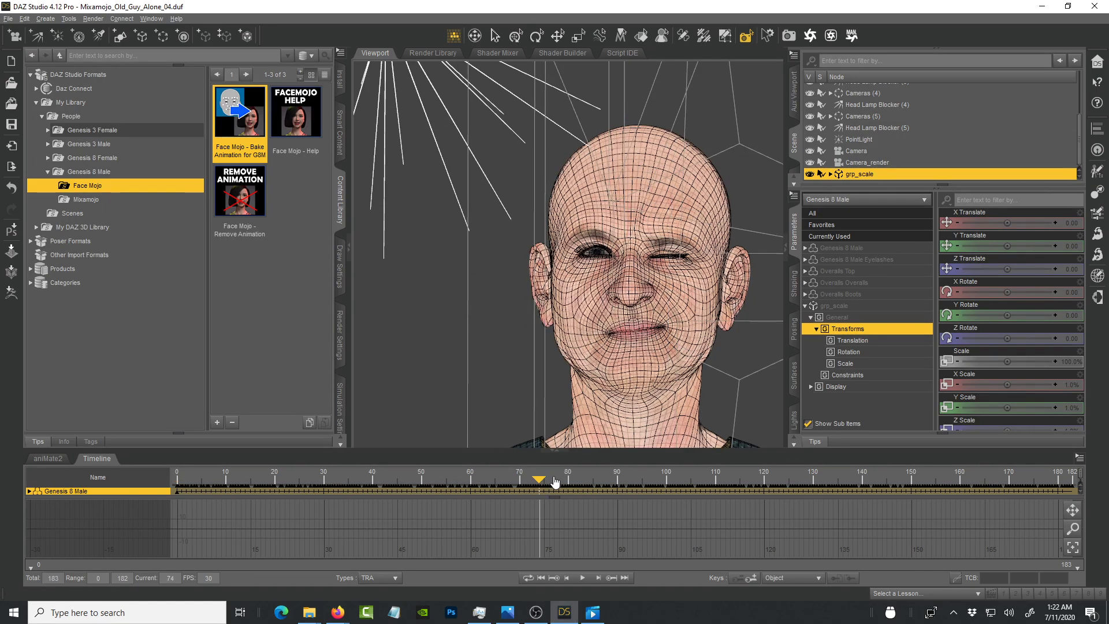
click(603, 483)
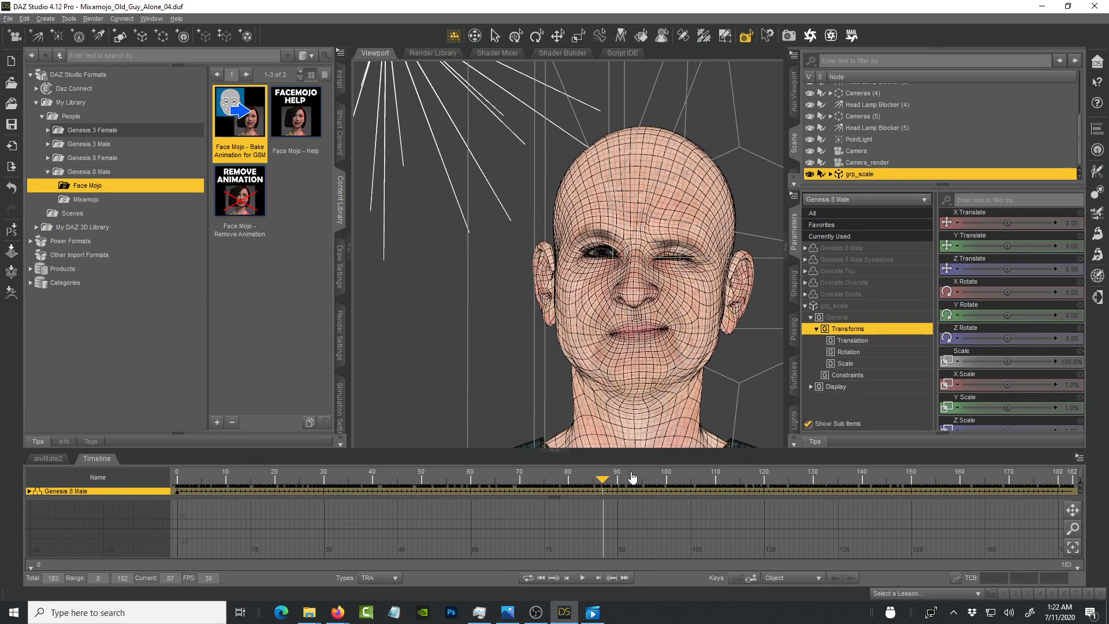
- Review the baked facial animation on the head at frames 103, 129, 46, 79, 91, 132 and 47, and look through the scene's nodes
key(space)
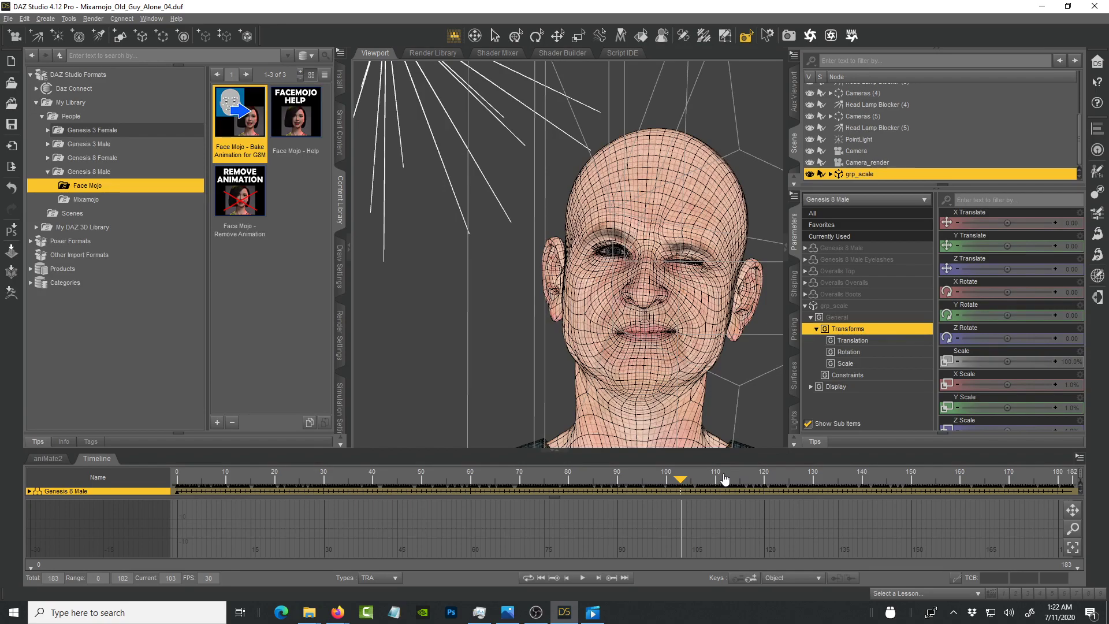
drag(1079, 153, 1079, 113)
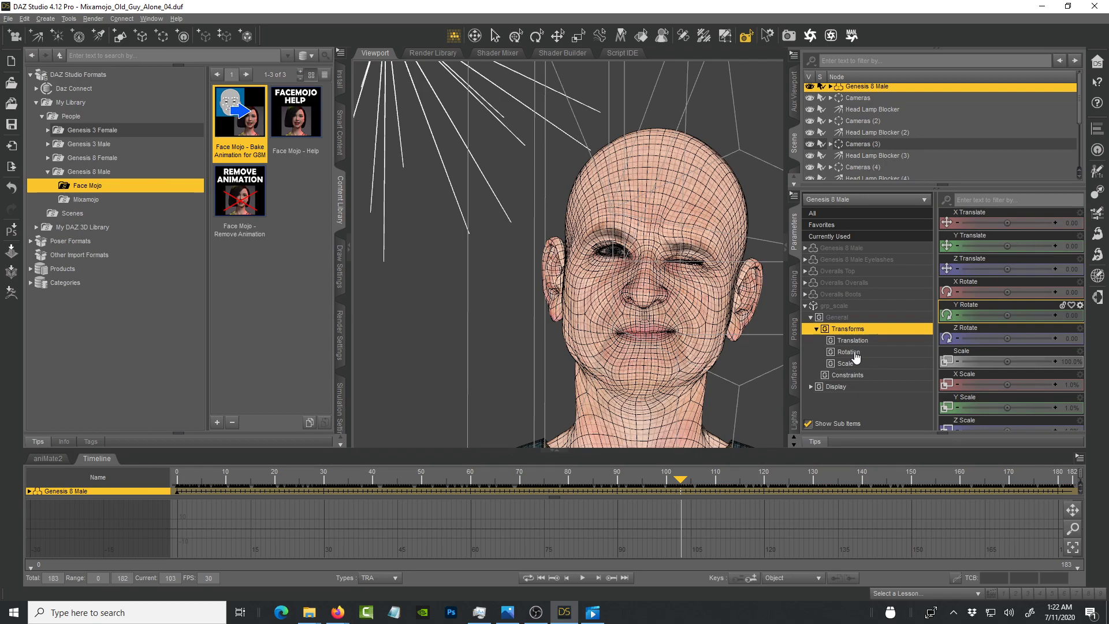
click(808, 479)
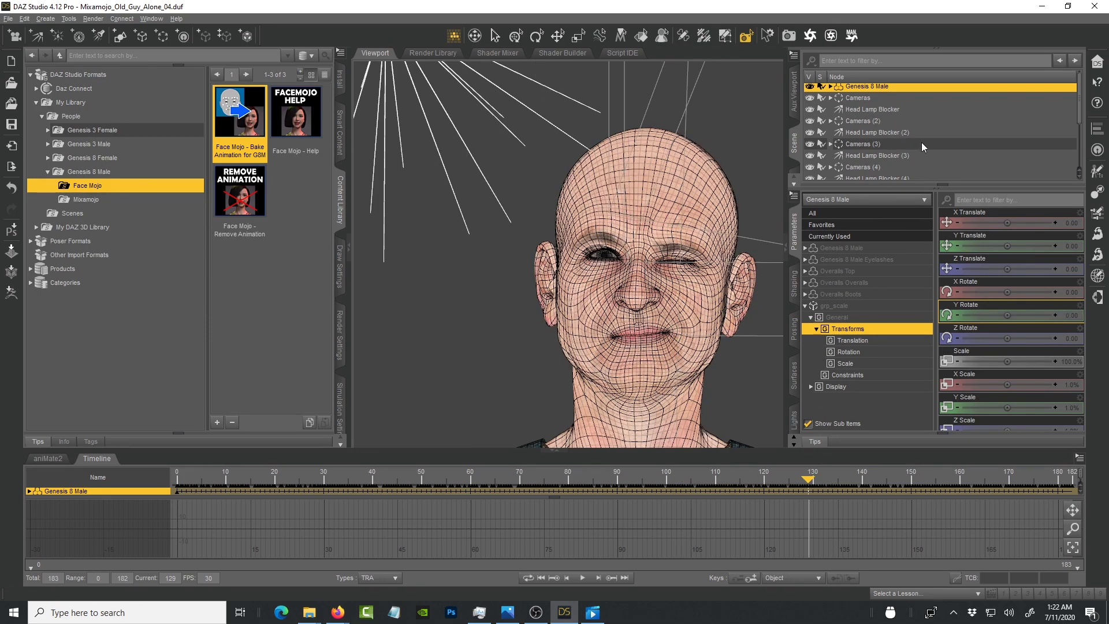
click(406, 483)
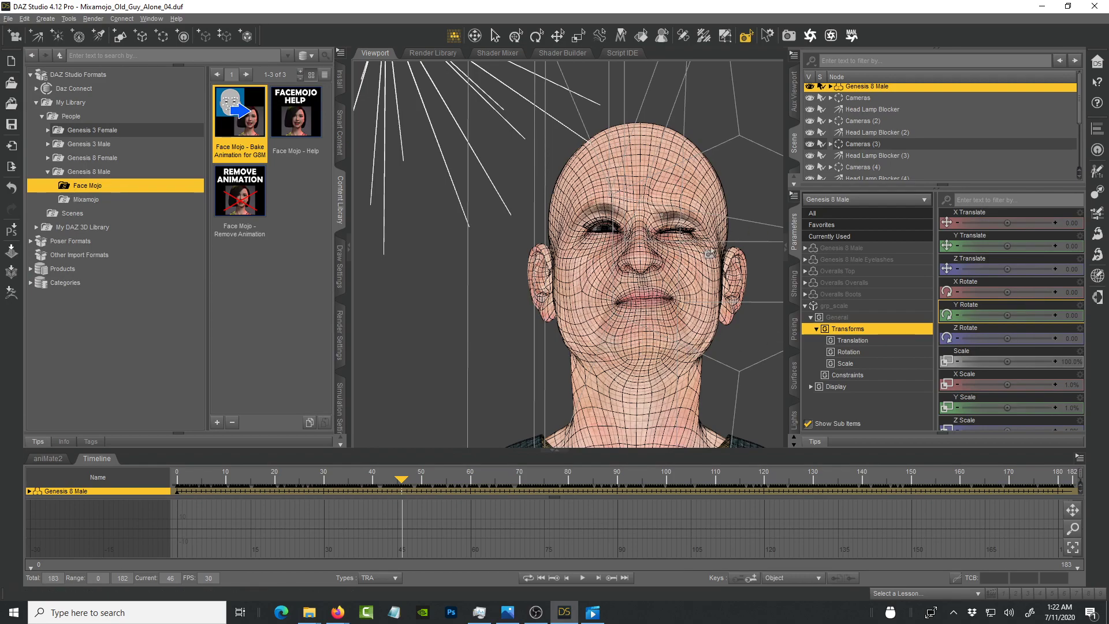
click(564, 480)
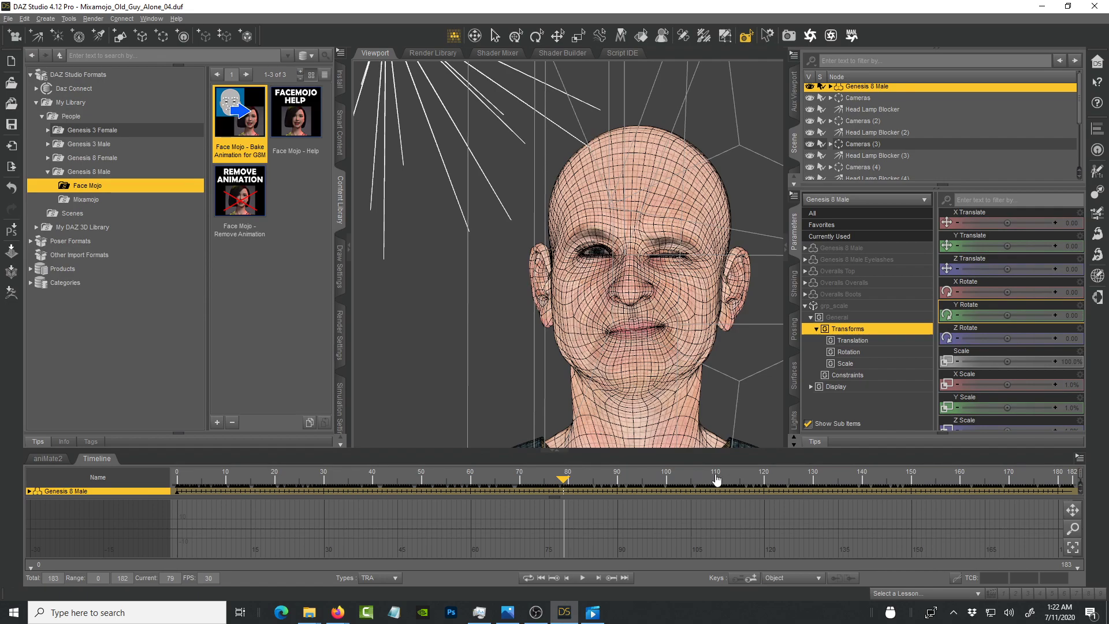
click(620, 479)
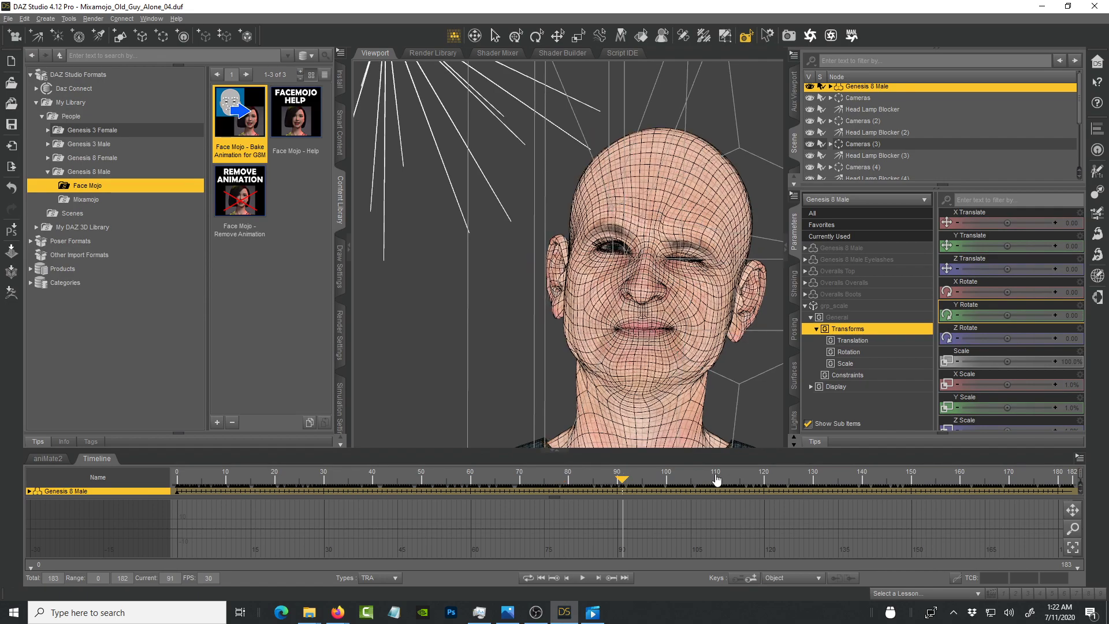
click(822, 480)
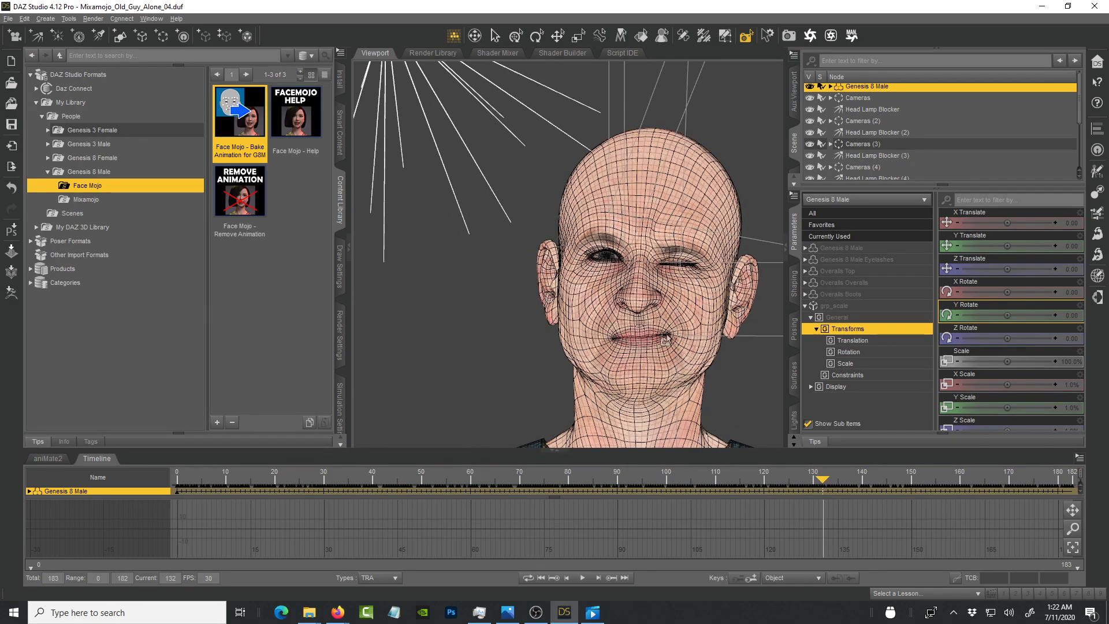
click(404, 480)
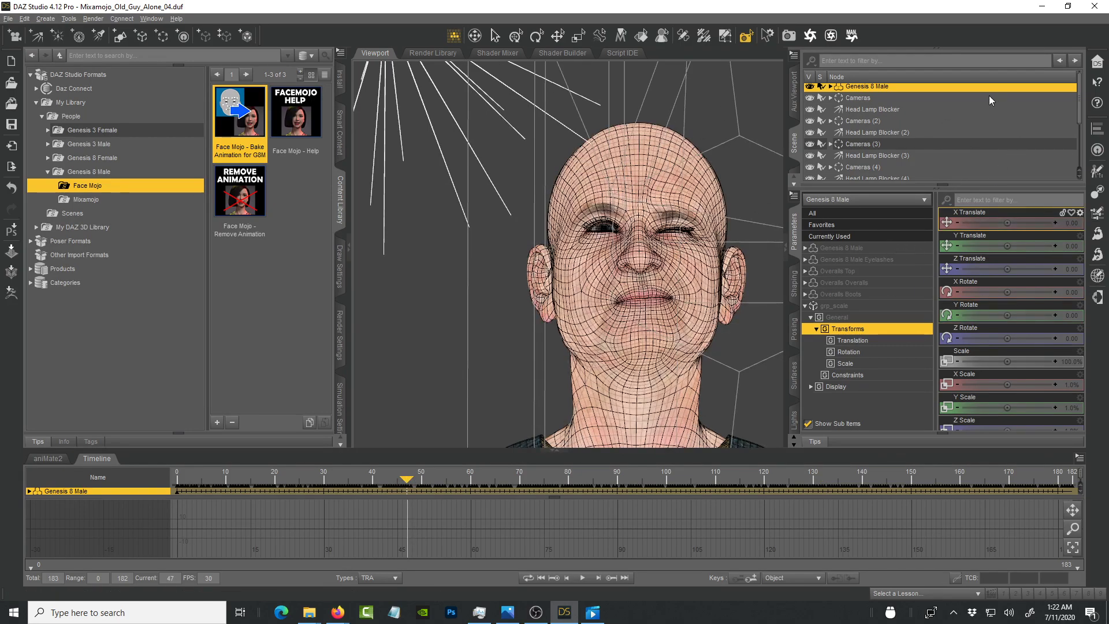
drag(1080, 107, 1080, 156)
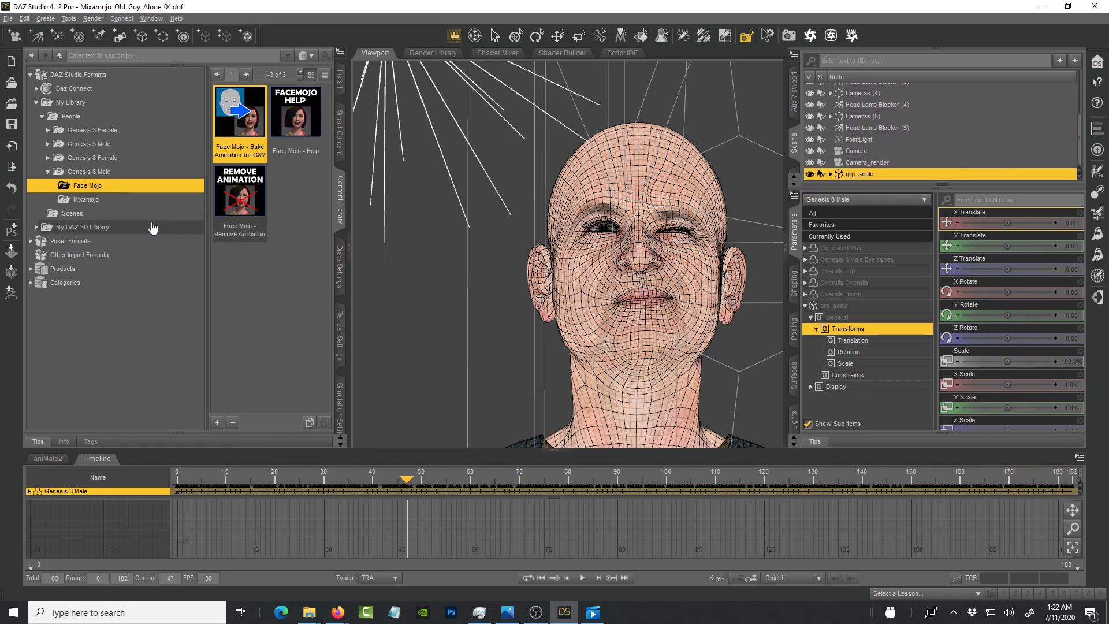
- Switch to Firefox and show the LayLo 3D shop page with the Face Cap App Store page beside it
click(340, 614)
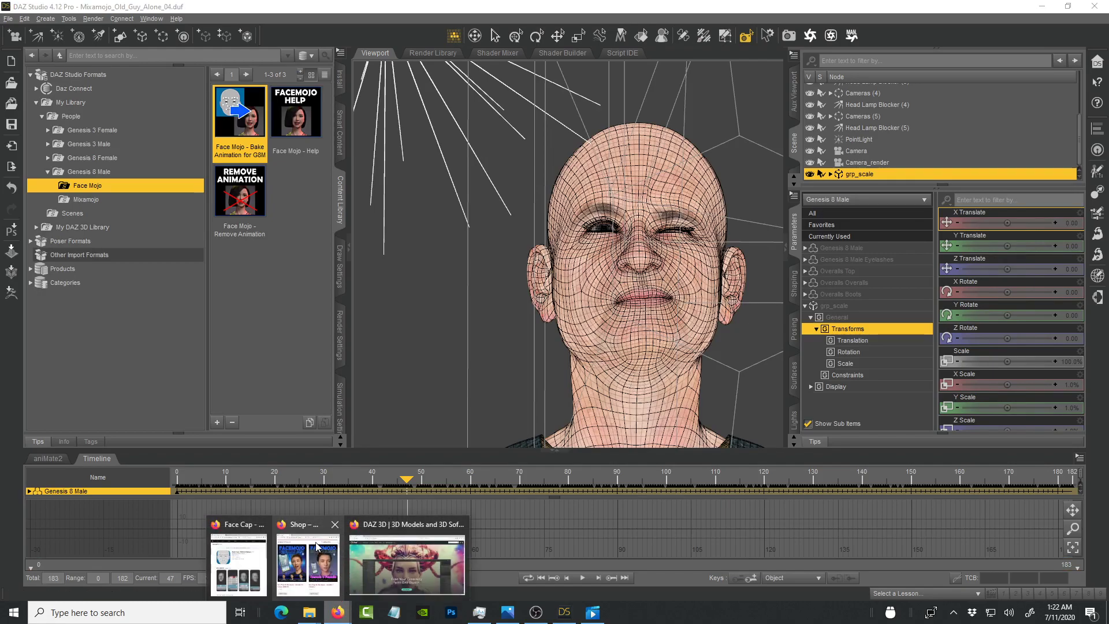
click(308, 563)
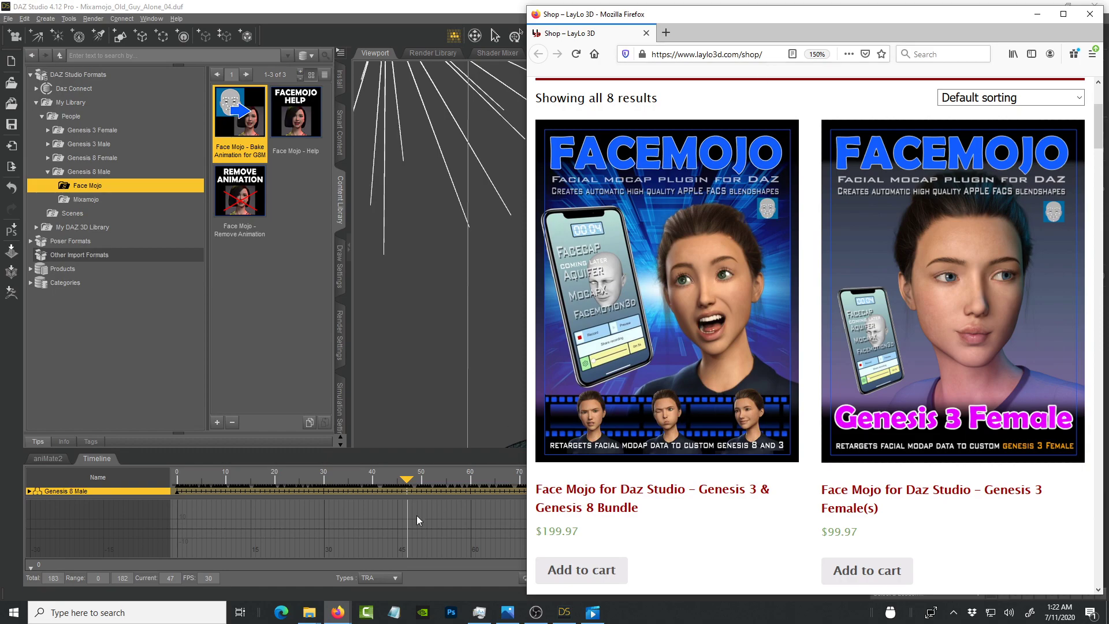
click(339, 613)
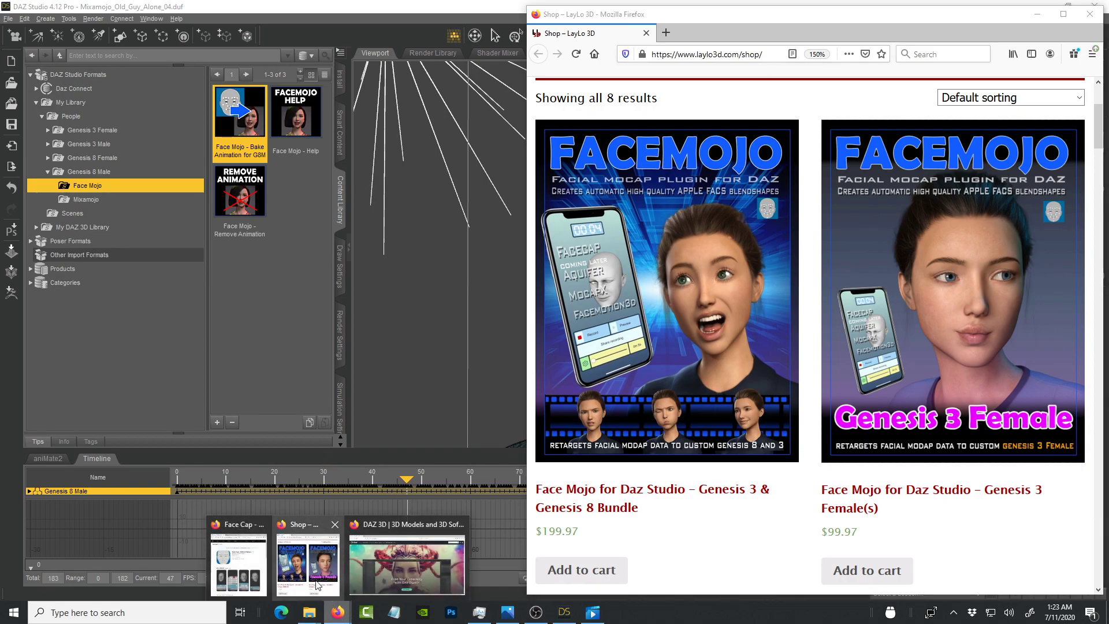
click(234, 527)
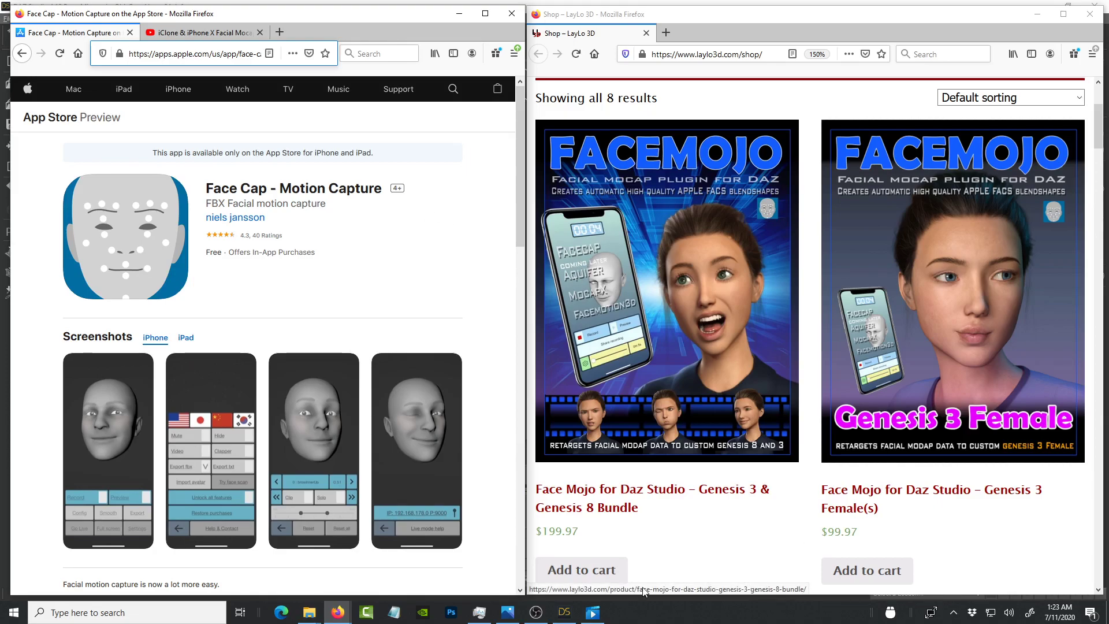
- Bring up the Firefox window with the DAZ 3D website and look over its home page
mouse_move(338, 612)
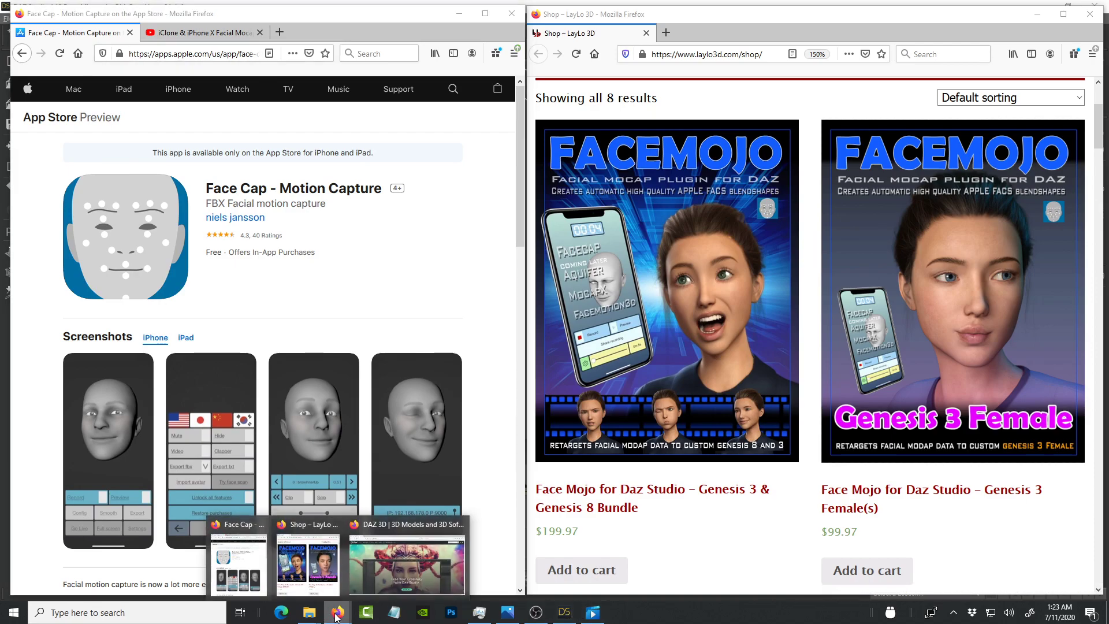
click(372, 528)
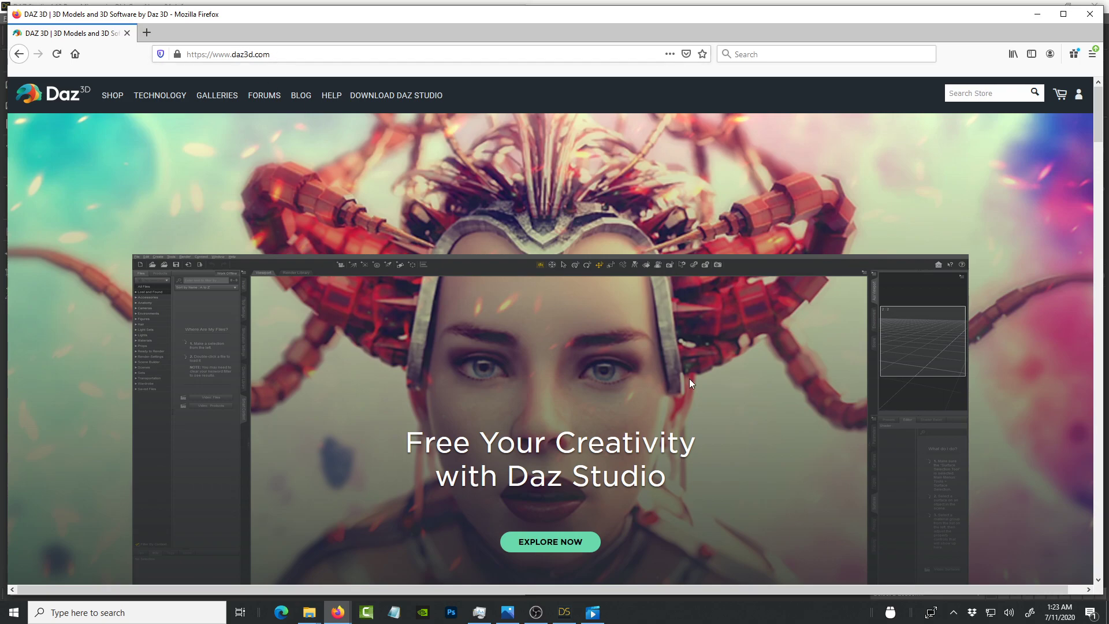
scroll(745, 396, down, 3)
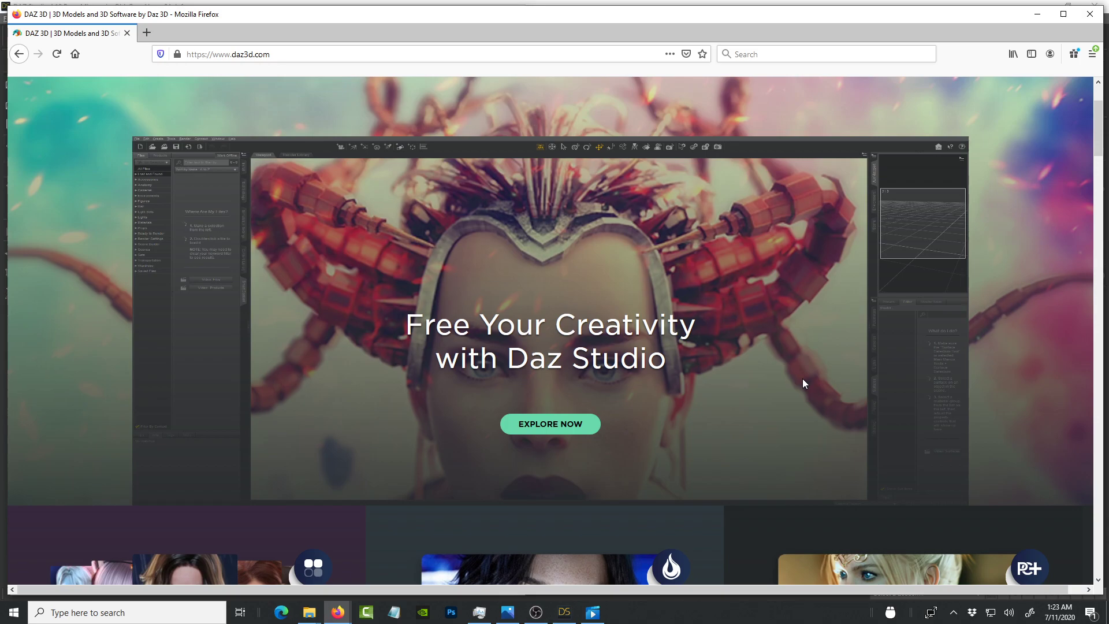
scroll(838, 372, down, 3)
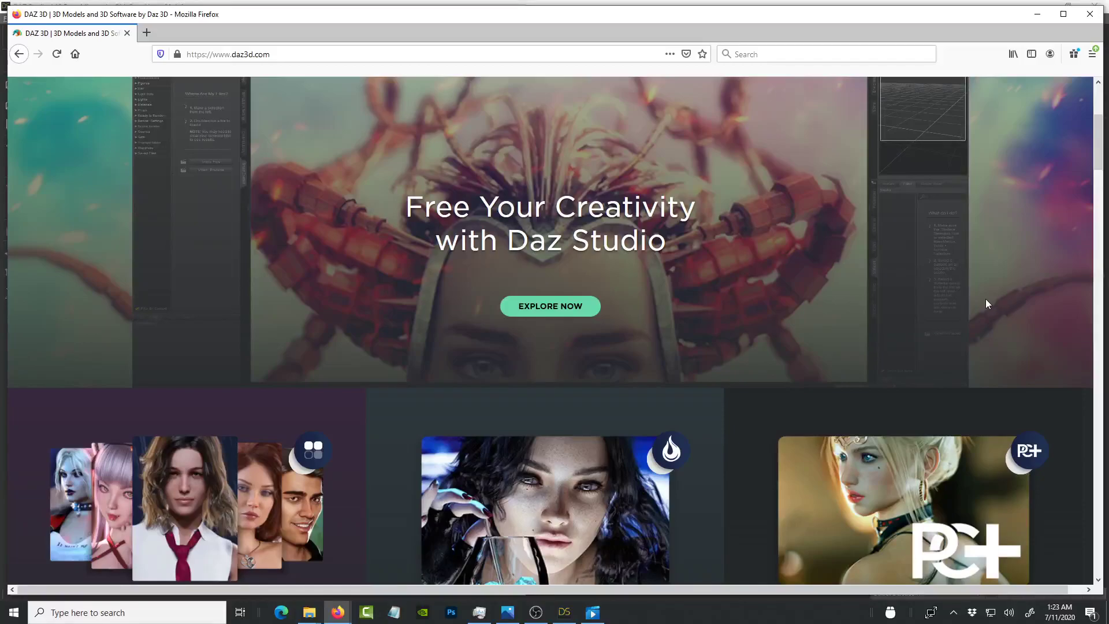
scroll(983, 298, up, 1)
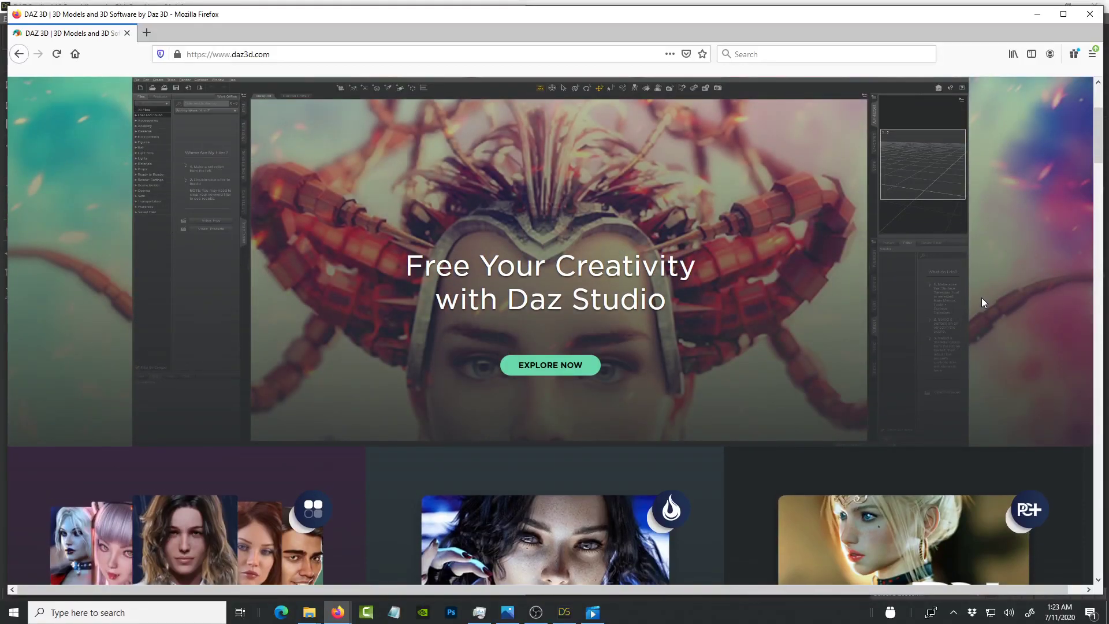
scroll(780, 323, up, 3)
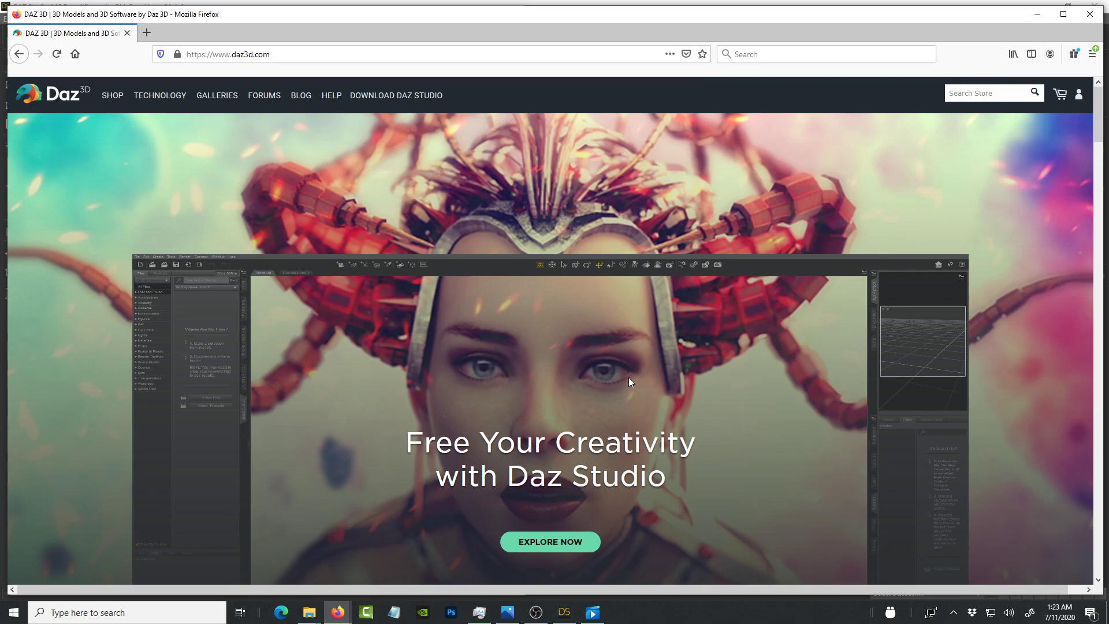
scroll(669, 359, down, 2)
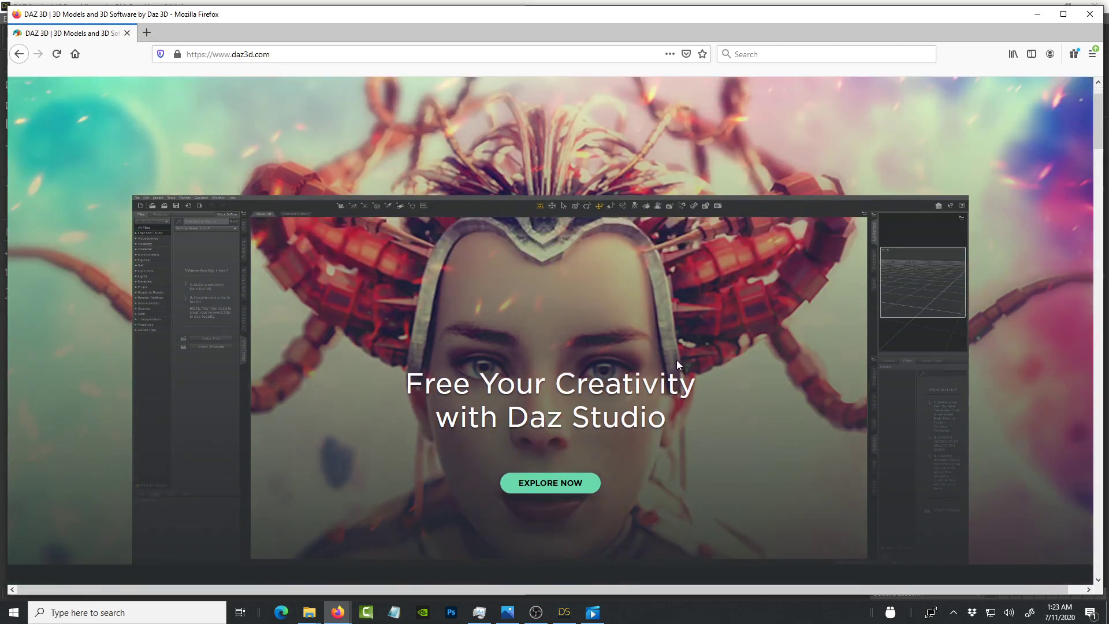
scroll(669, 356, up, 2)
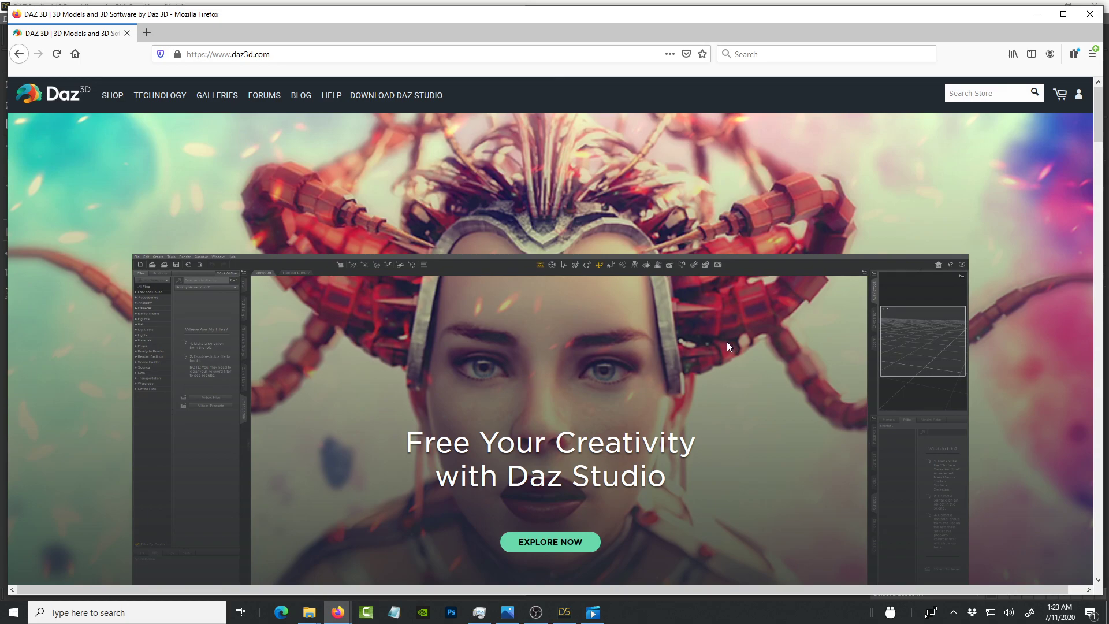
- Bring the Face Cap App Store page and the LayLo 3D shop page back in front of the DAZ 3D site
mouse_move(338, 612)
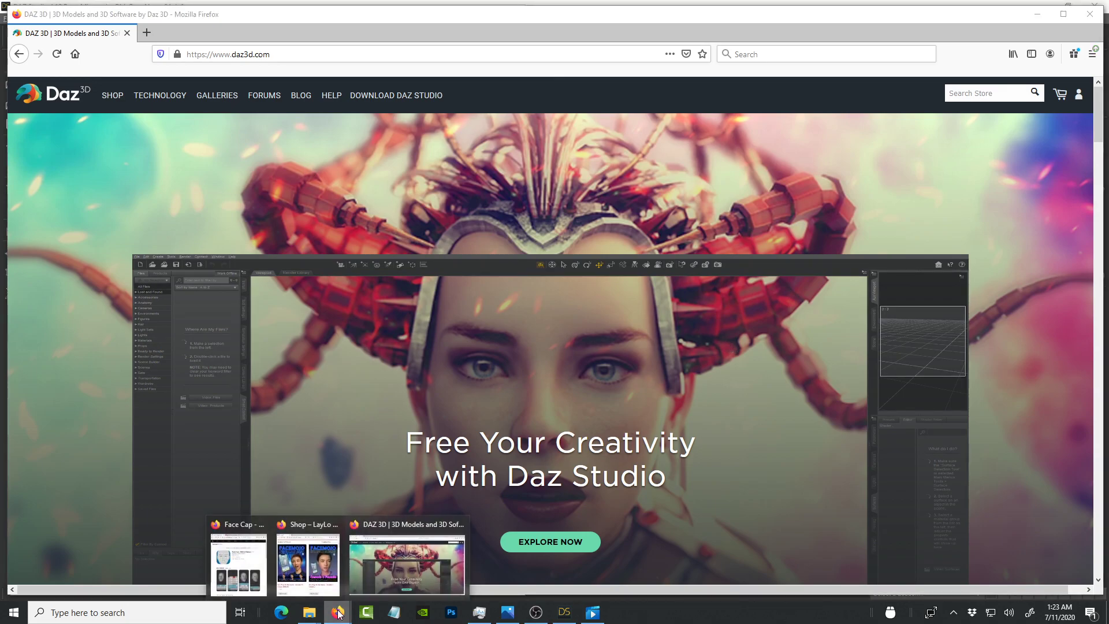
click(239, 525)
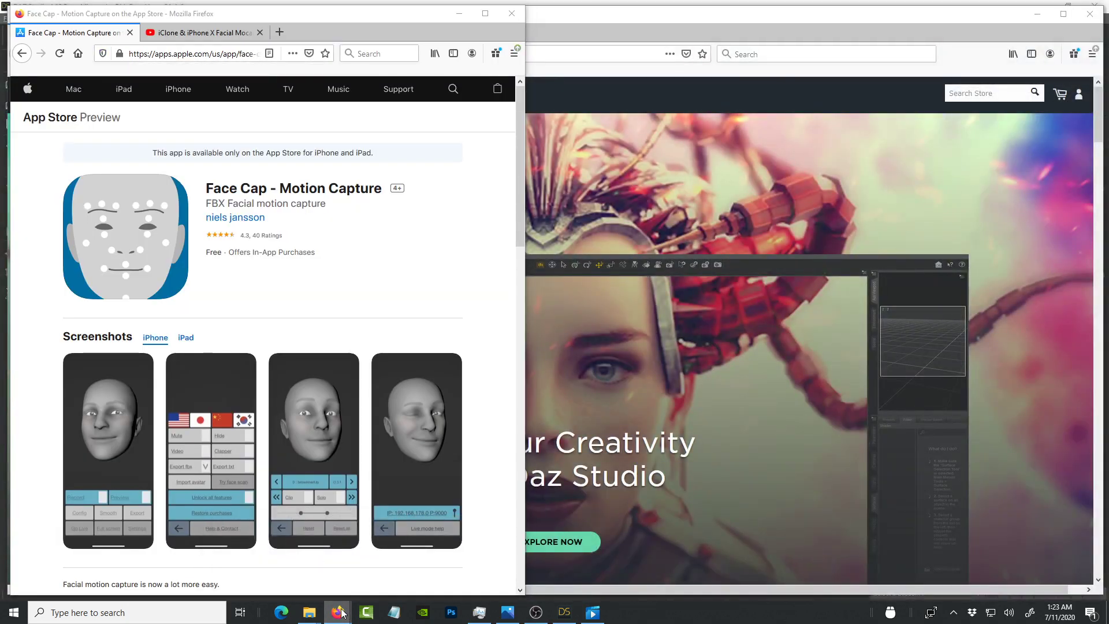
click(303, 526)
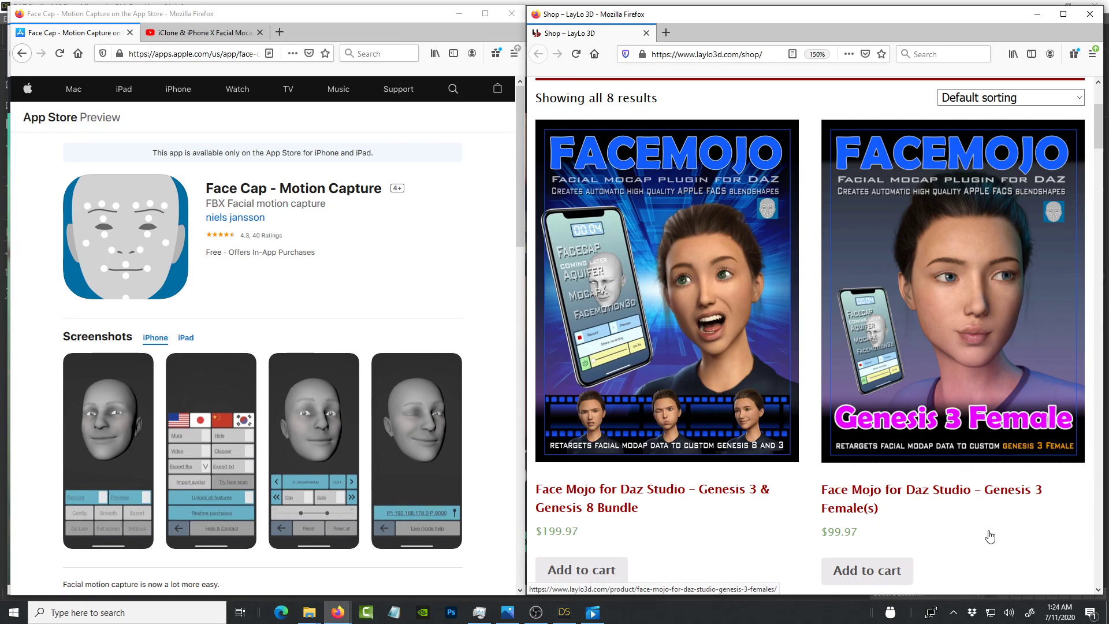
- Switch to the video player with the rendered facial animation and maximize its window
click(592, 616)
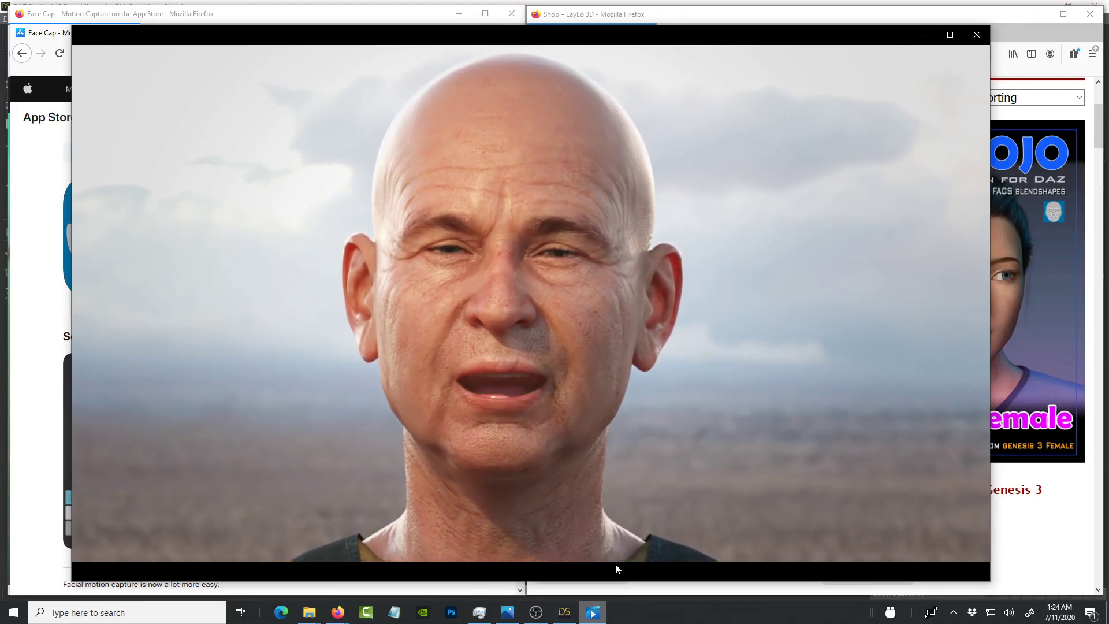
click(950, 36)
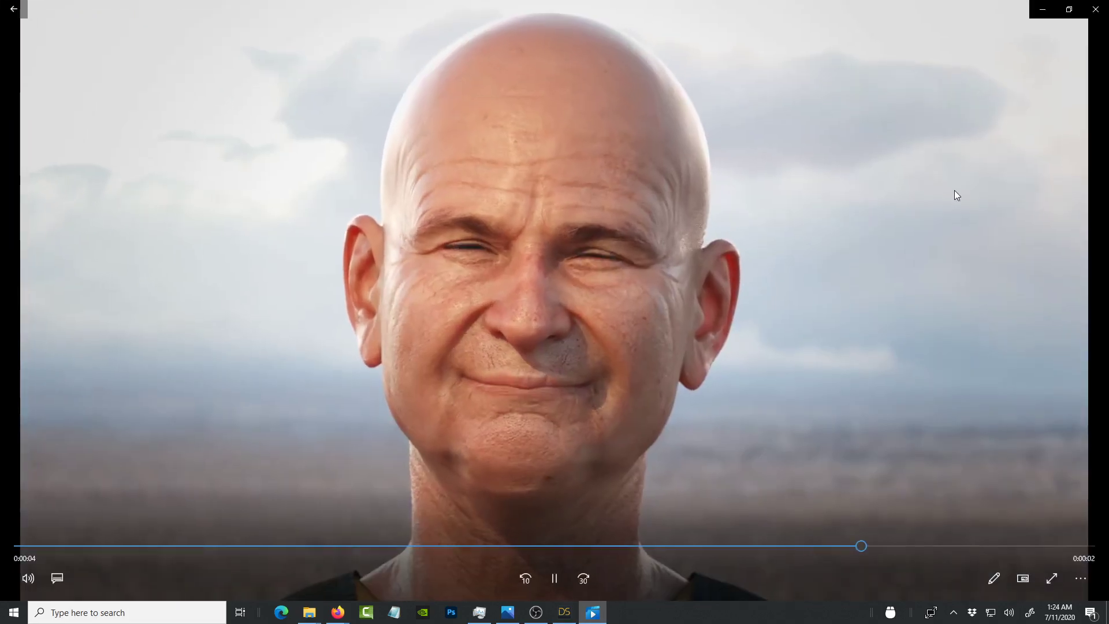